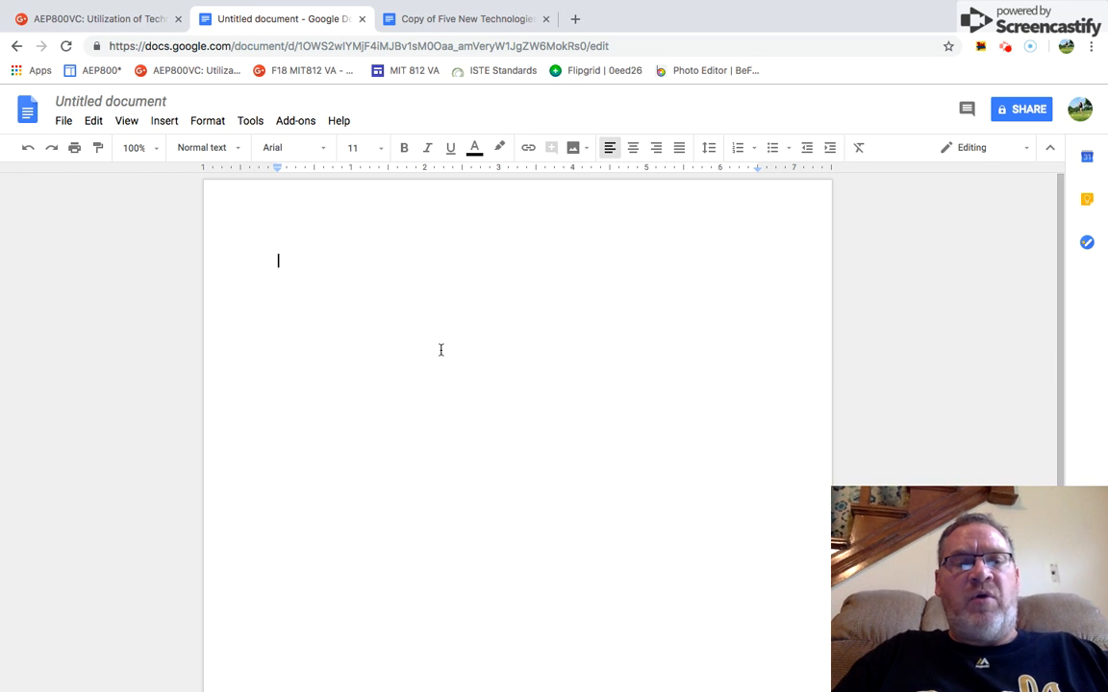
Open MathType's chemical formula editor and insert potassium (K) from the periodic table.
click(302, 126)
mouse_move(401, 223)
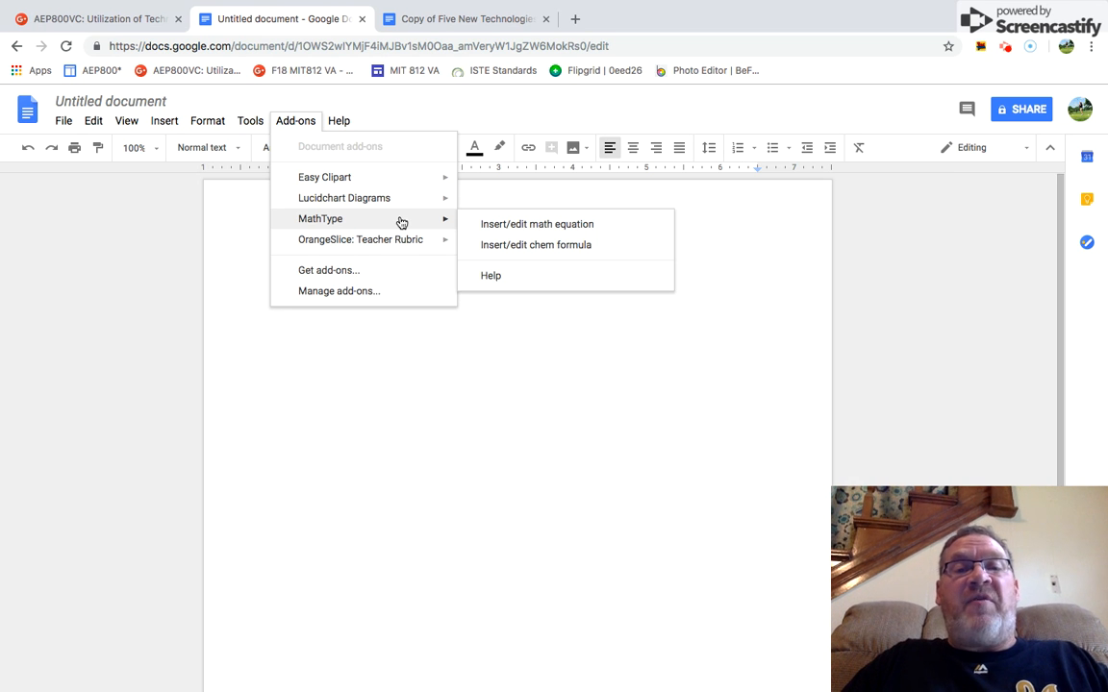
click(536, 245)
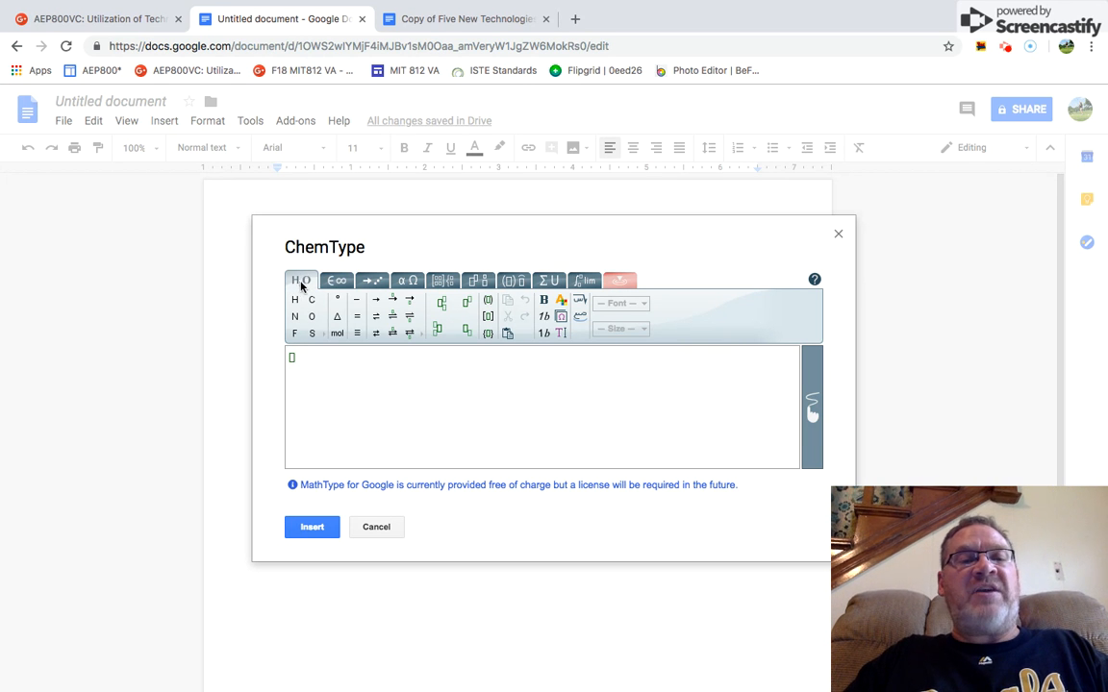
click(325, 340)
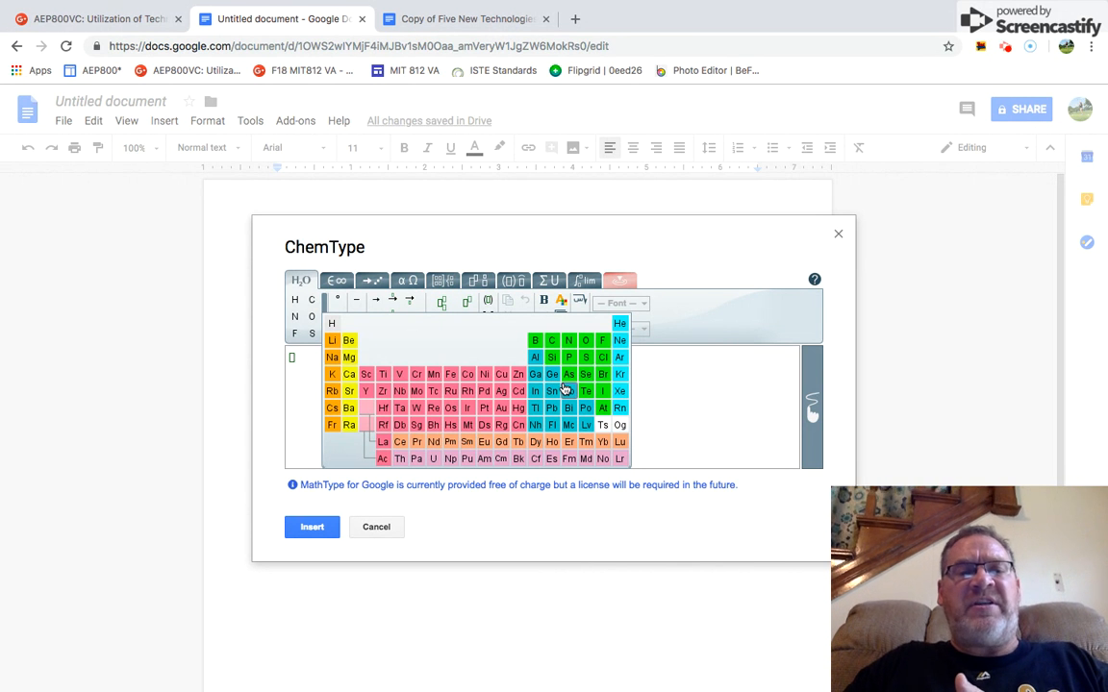
click(329, 376)
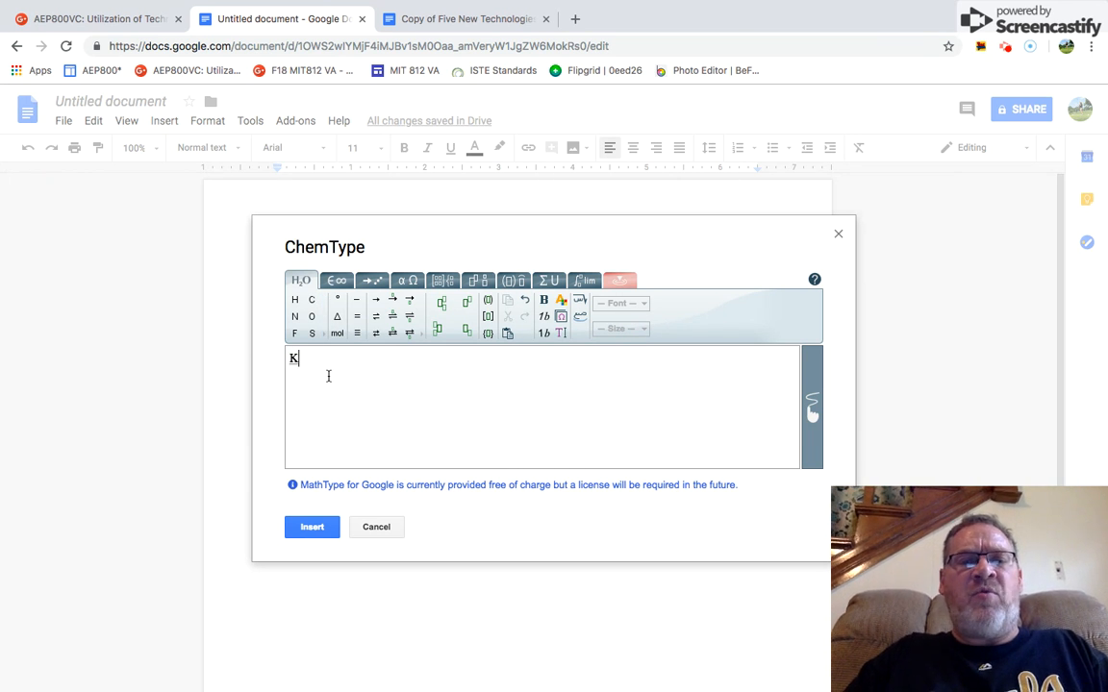
Complete the first reactant as K2SO4(aq), with 2, 4 and (aq) as subscripts, followed by a plus sign.
click(464, 332)
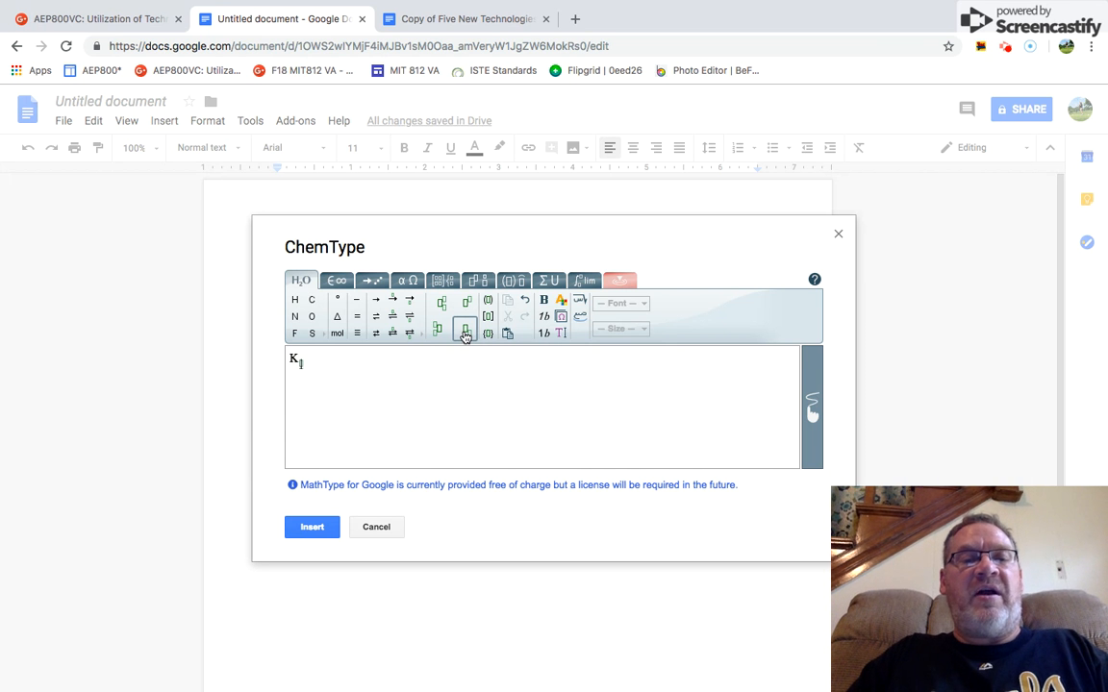
text(2)
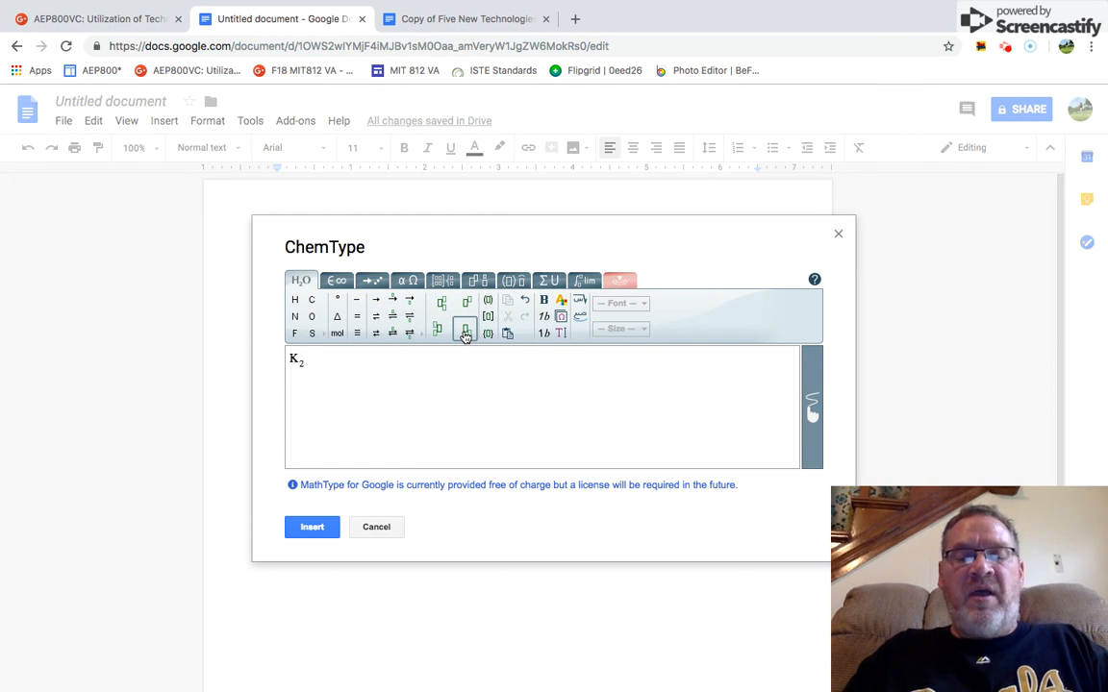
key(Right)
text(SO)
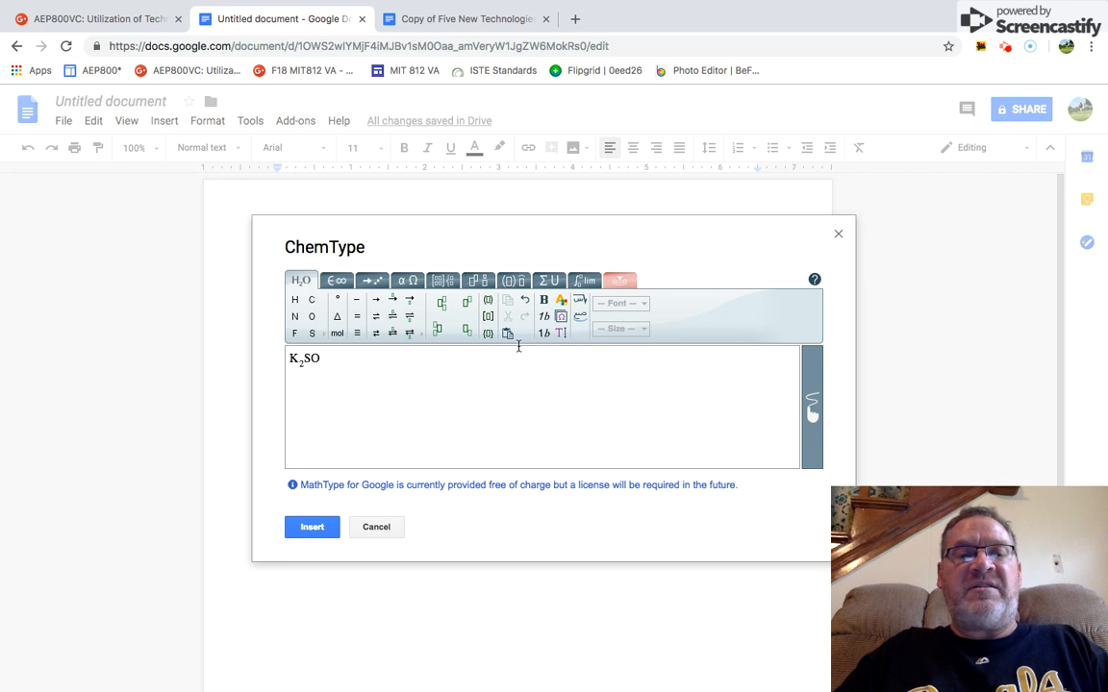
text(4)
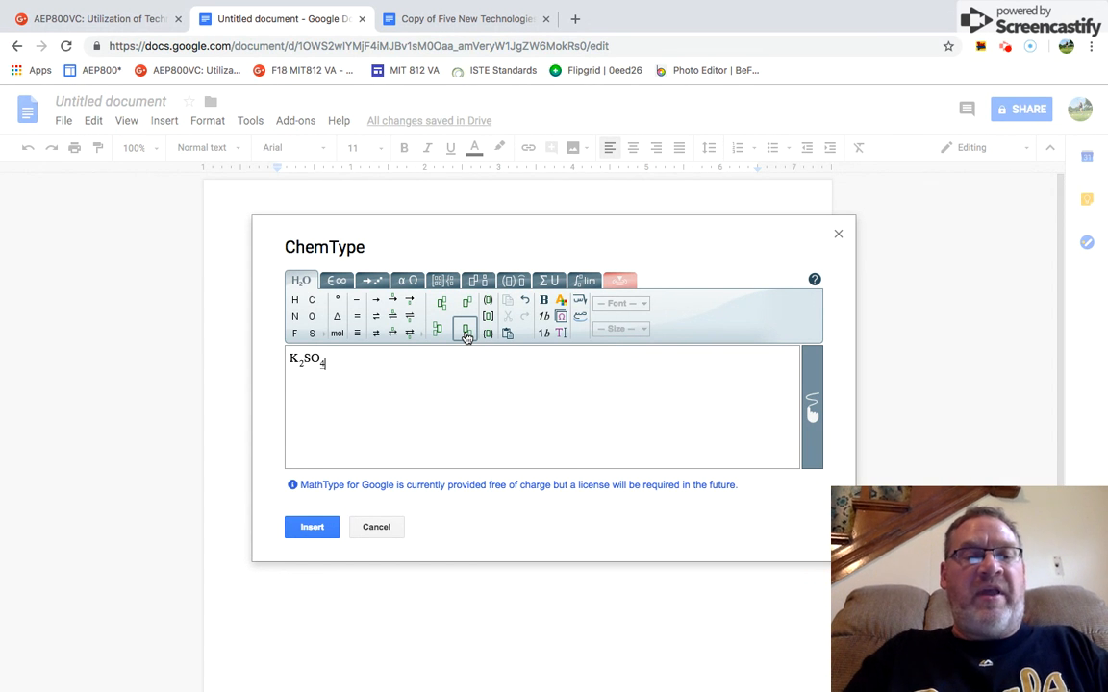
text((aq))
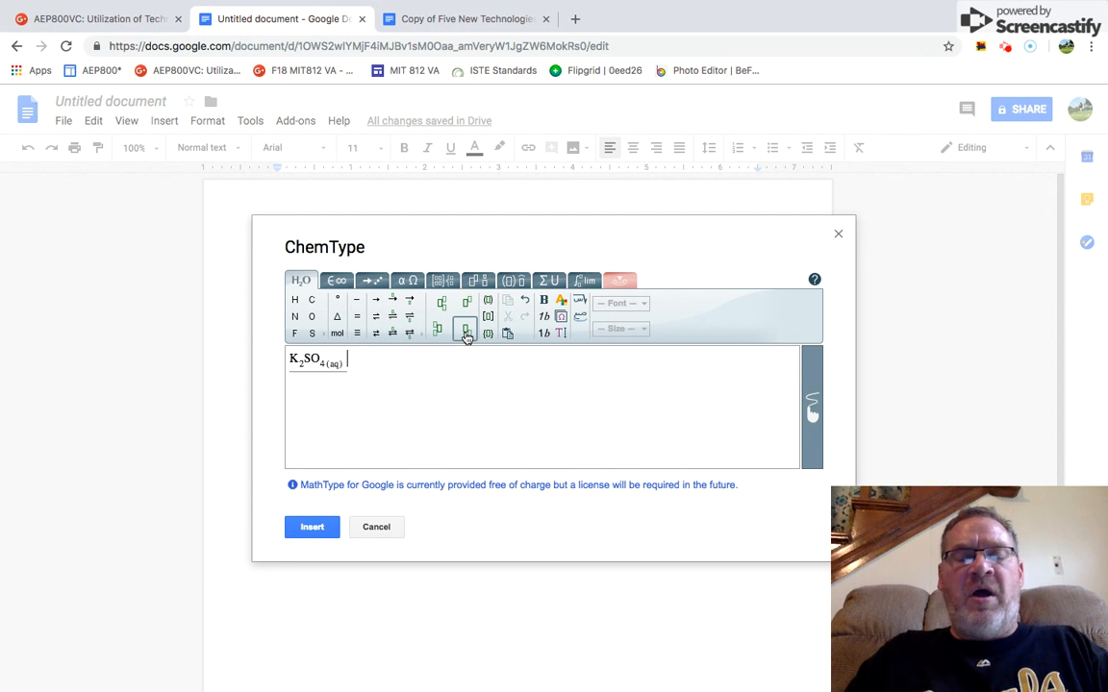
text(+)
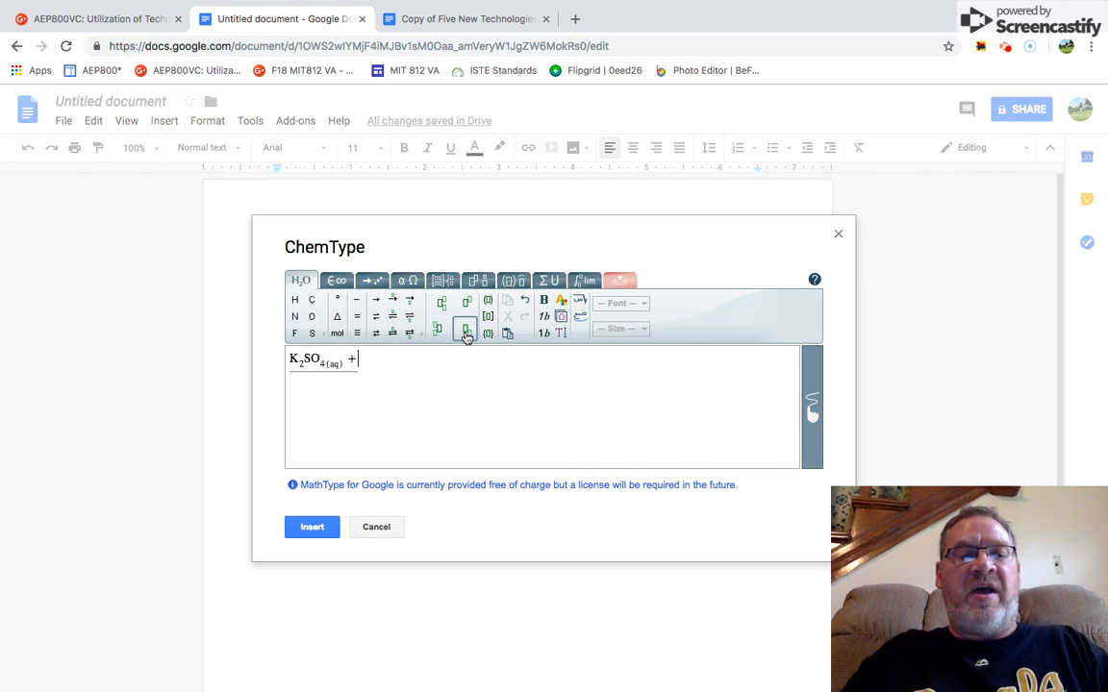
click(327, 336)
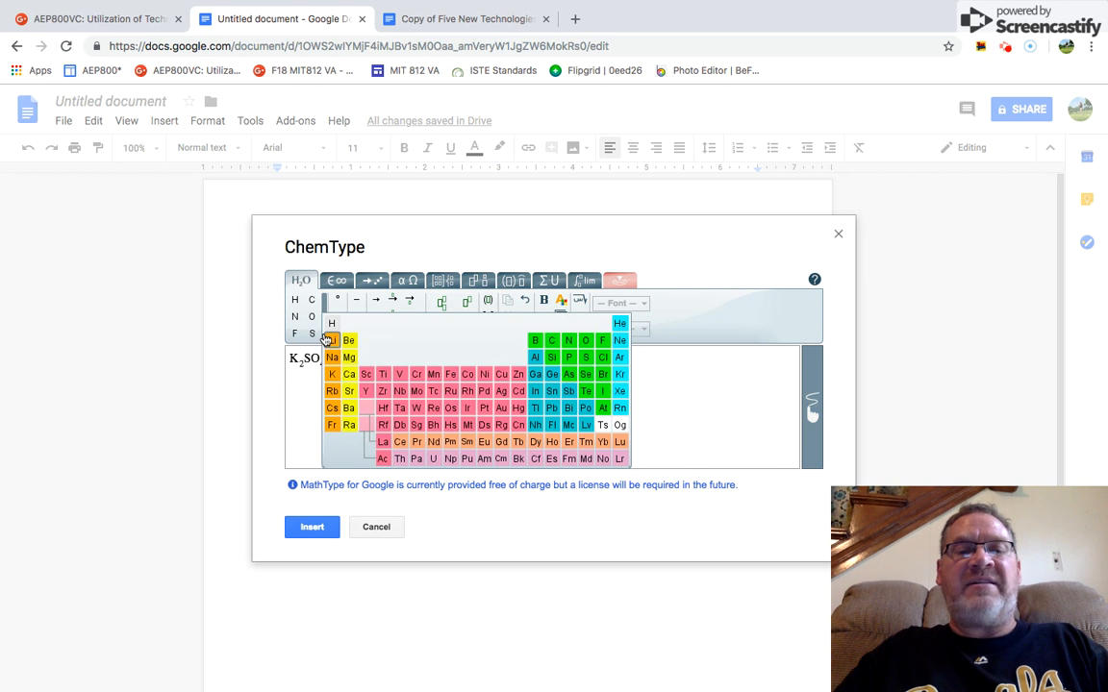
click(501, 391)
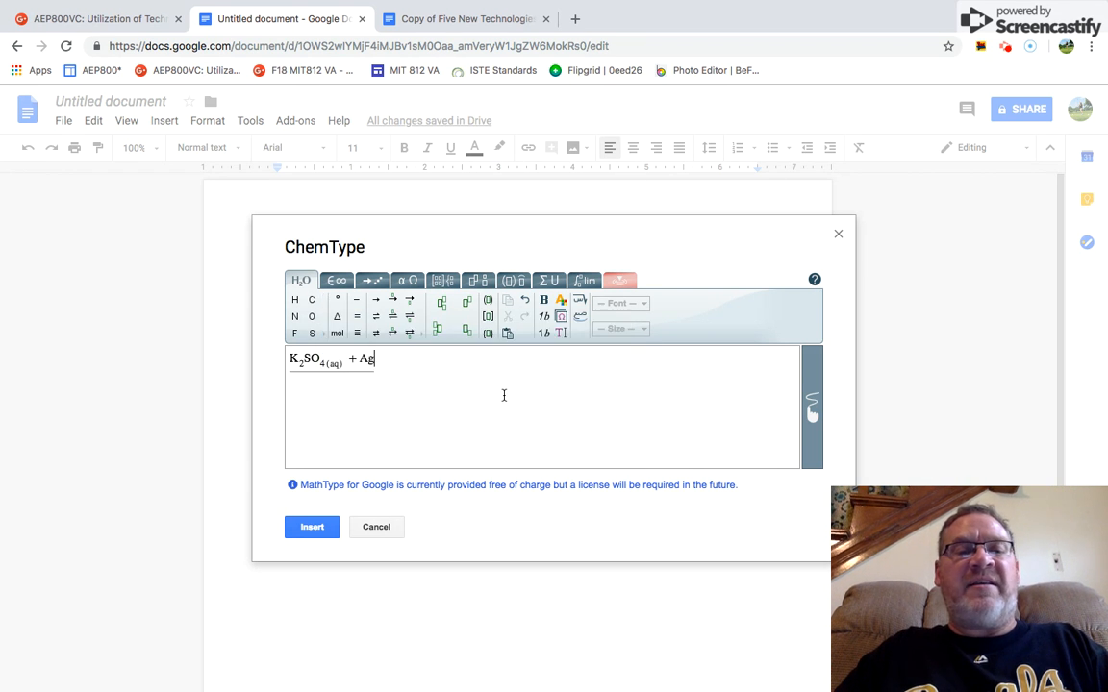
text((No)
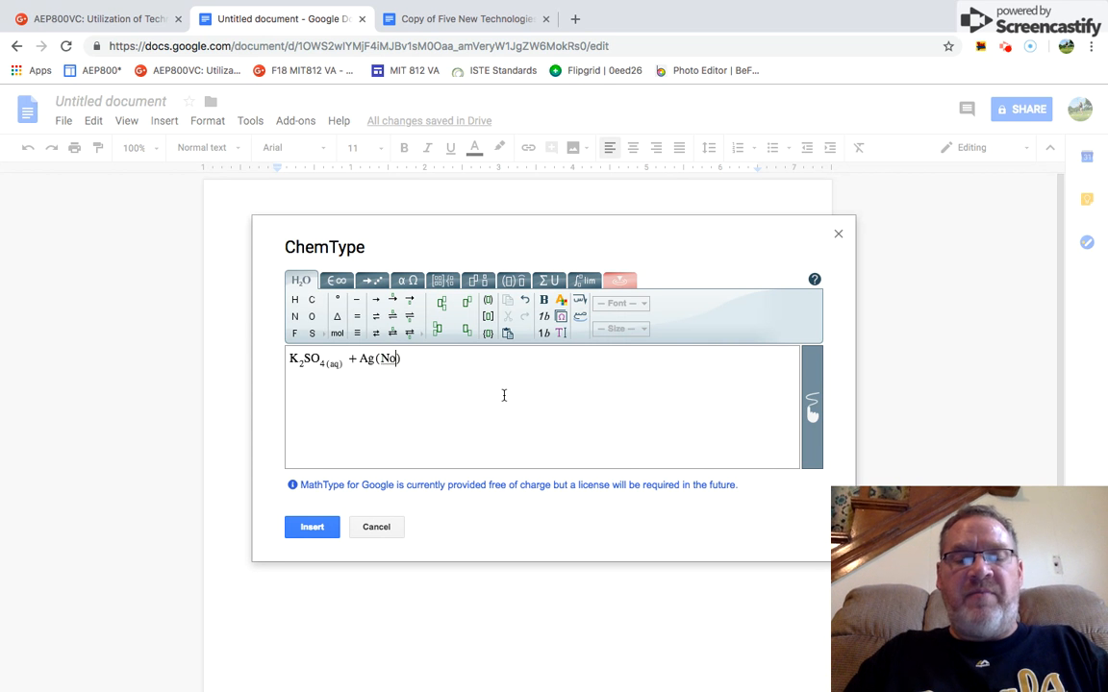
key(BackSpace)
key(BackSpace)
key(BackSpace)
key(BackSpace)
key(BackSpace)
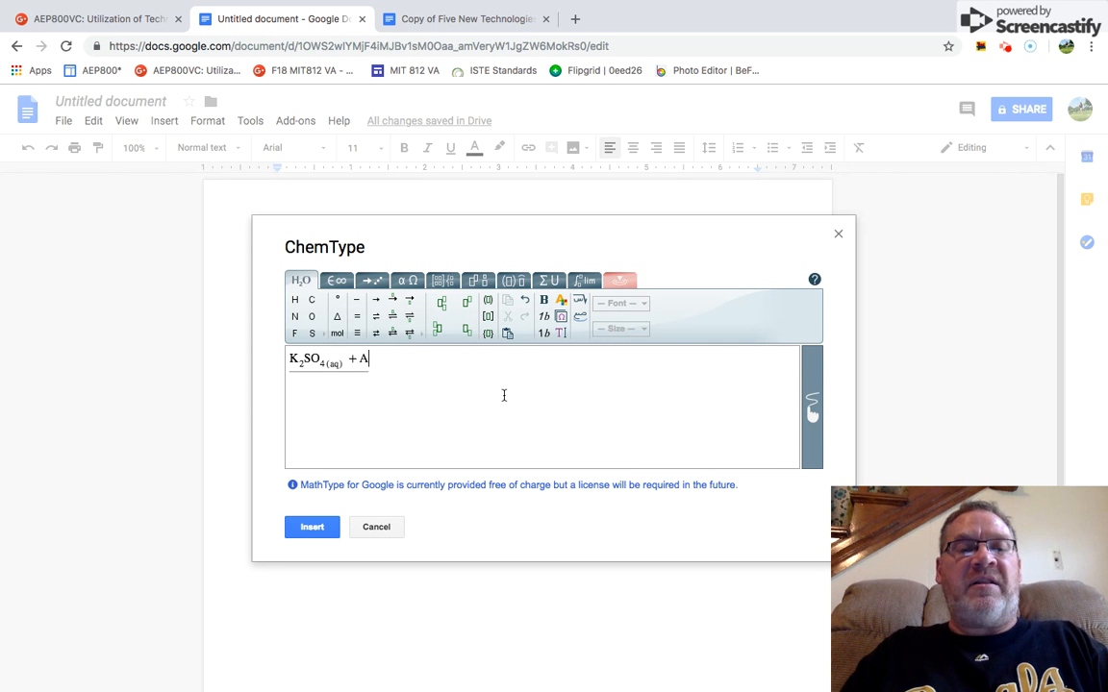
key(BackSpace)
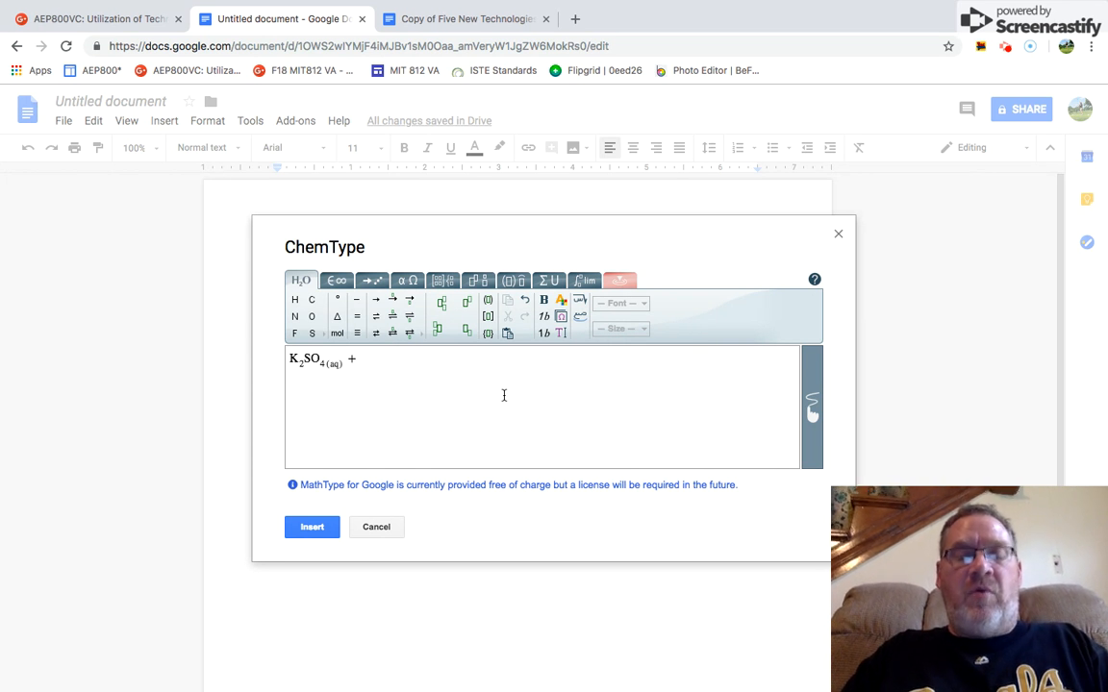
Add Ag(NO3)(aq) as the second reactant, with 3 and (aq) as subscripts.
text(Ag)
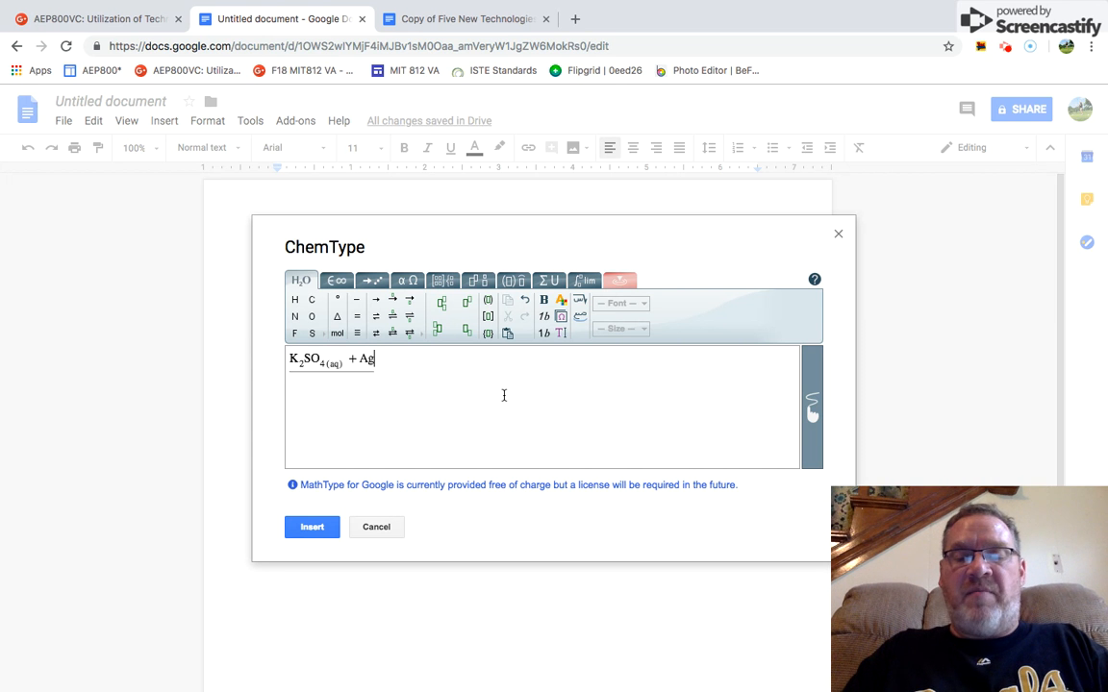
text((NO)
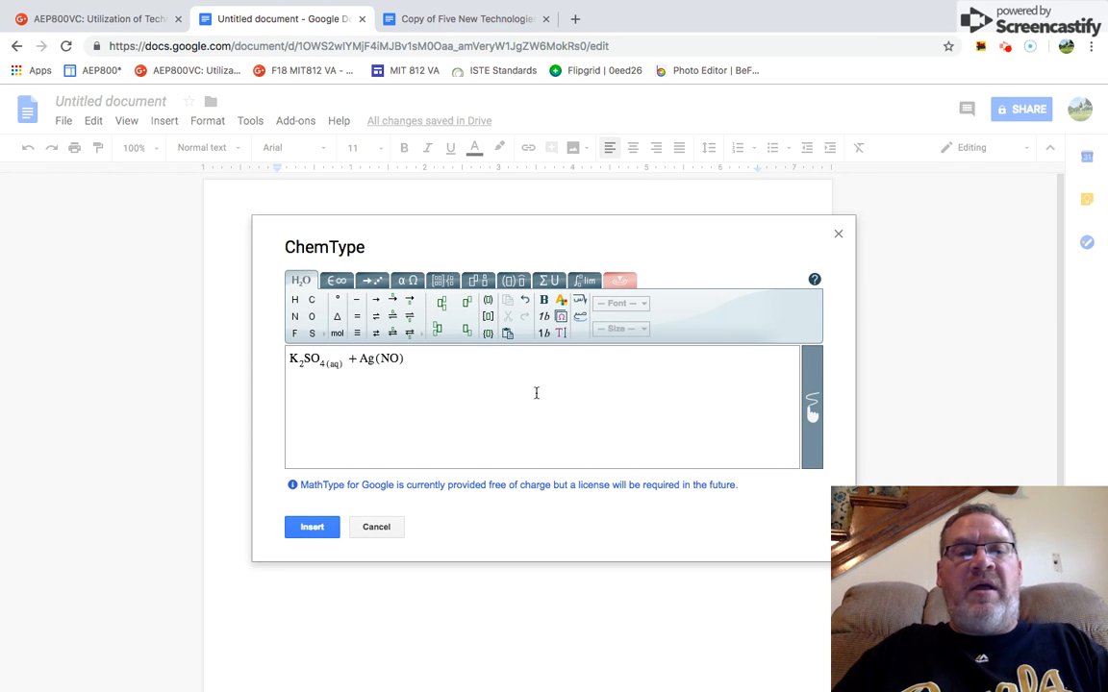
click(466, 330)
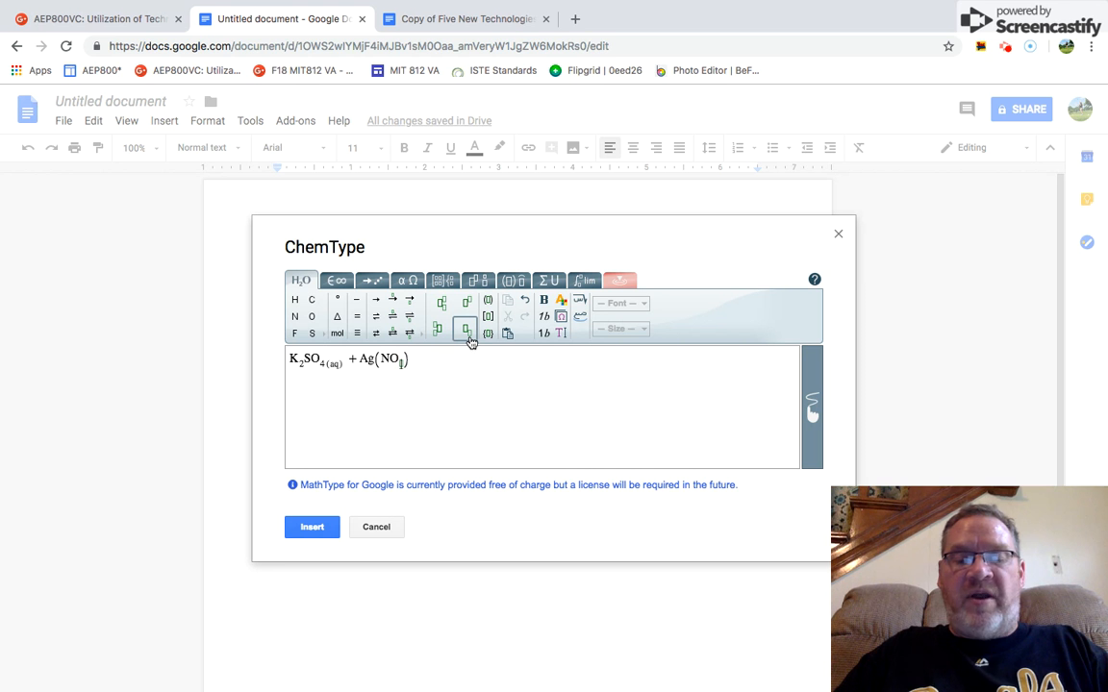
text(3)
key(Right)
key(Right)
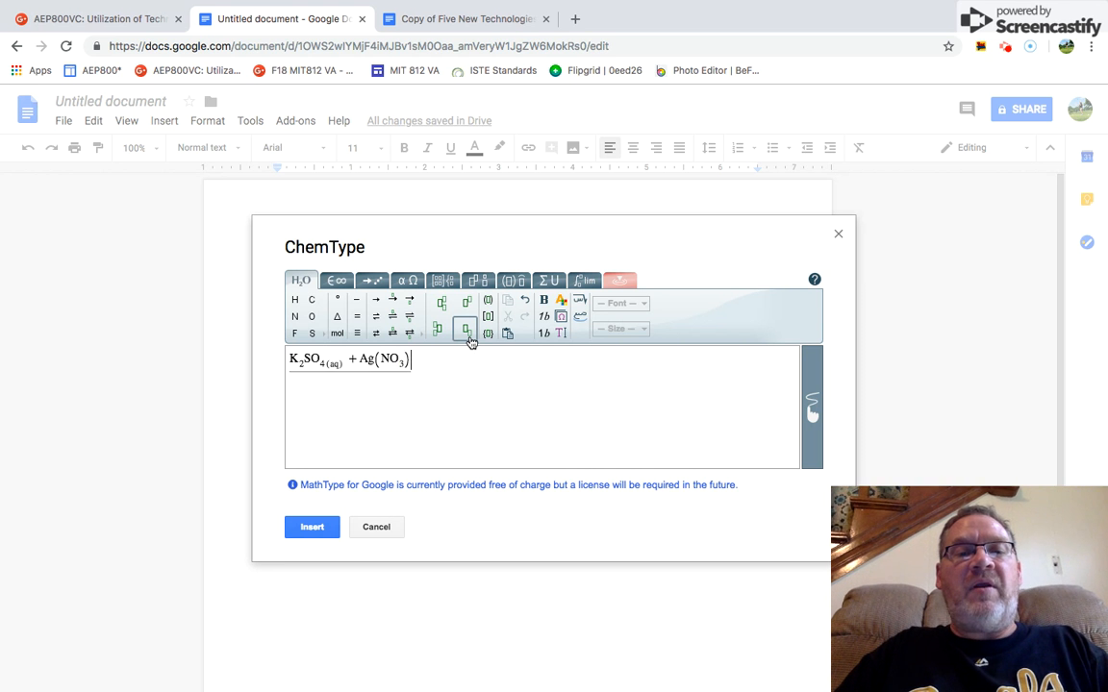
click(471, 341)
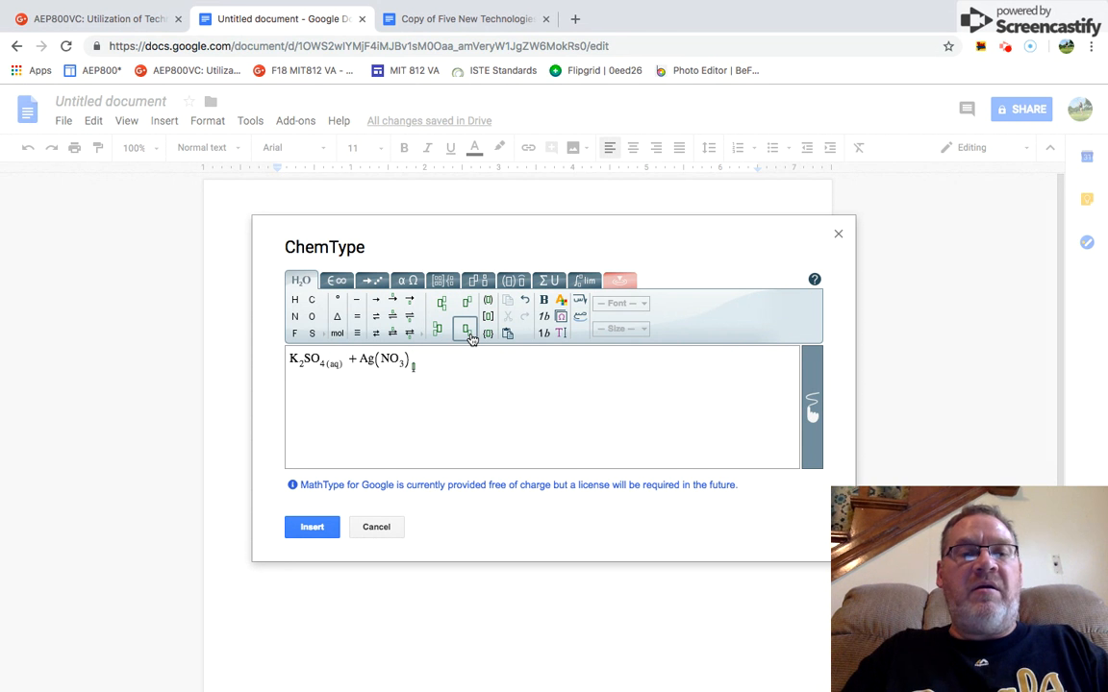
text((aq))
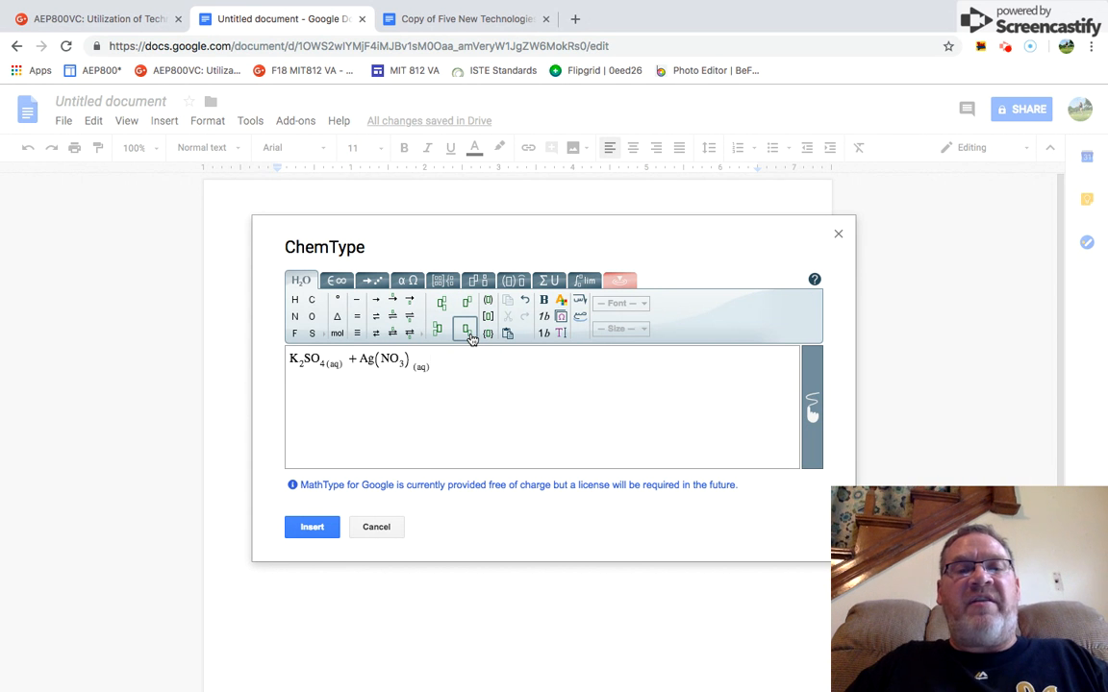
Add a single right reaction arrow and the first product K(NO3)(aq), with 3 and (aq) as subscripts.
click(376, 302)
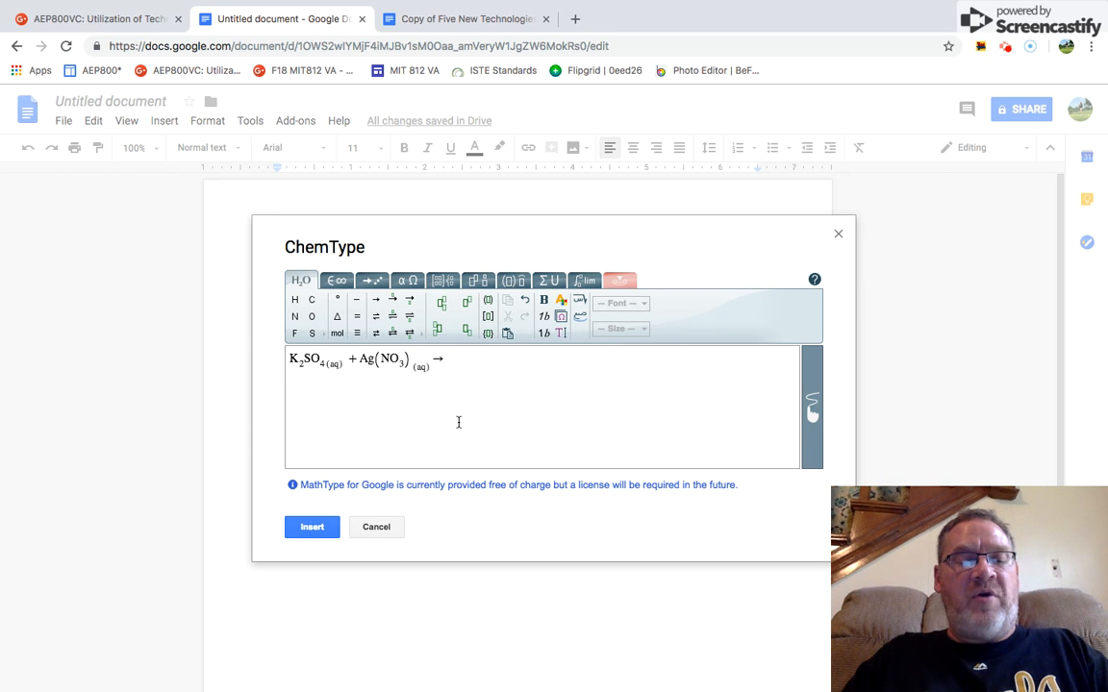
text(K)
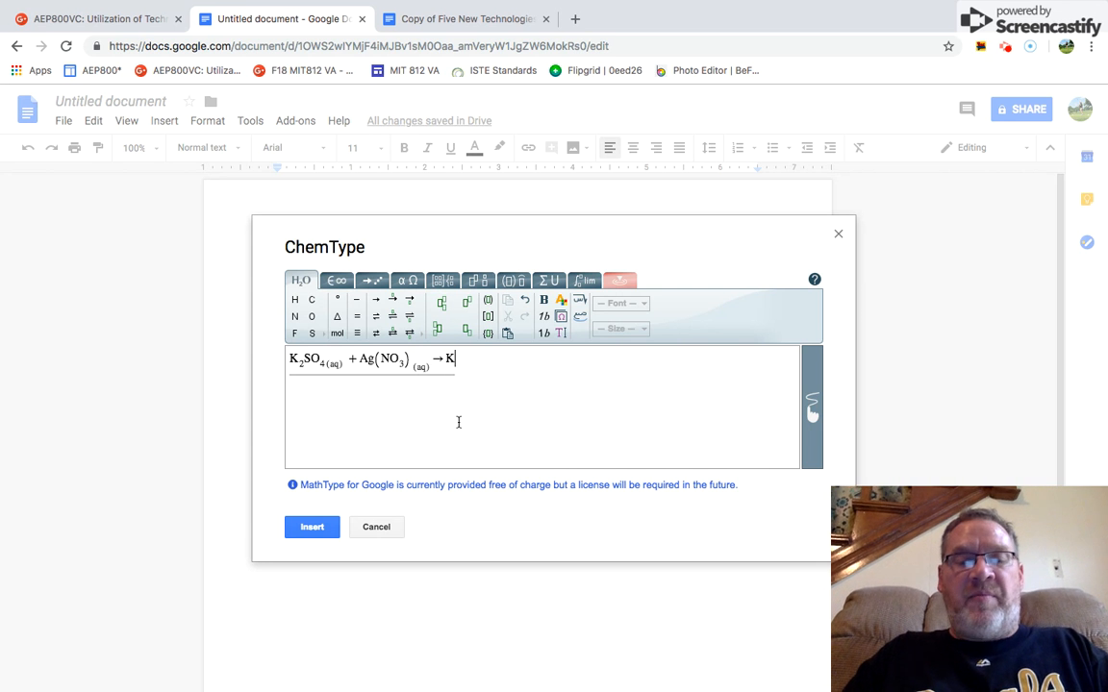
text((NO)
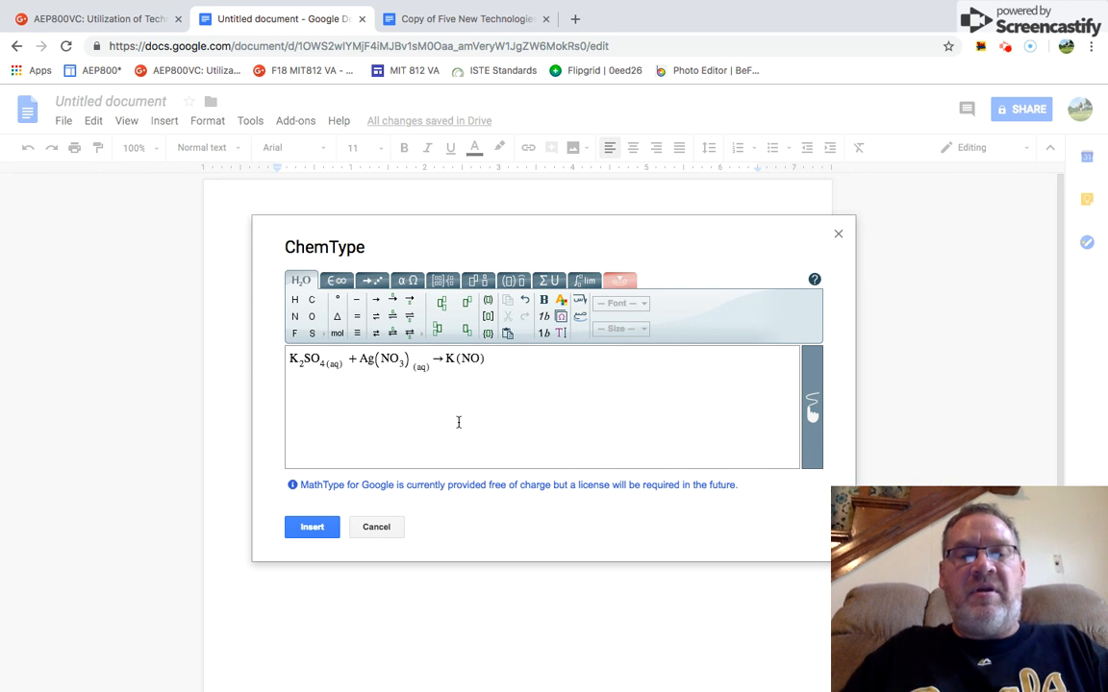
click(466, 331)
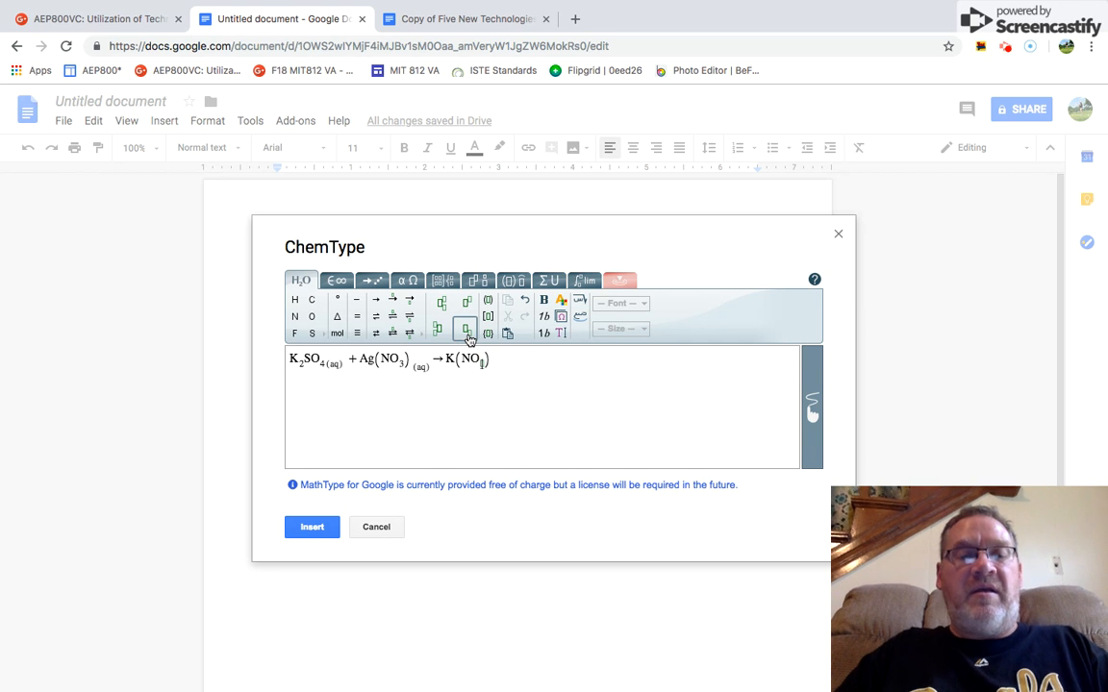
text(3)
key(Right)
key(Right)
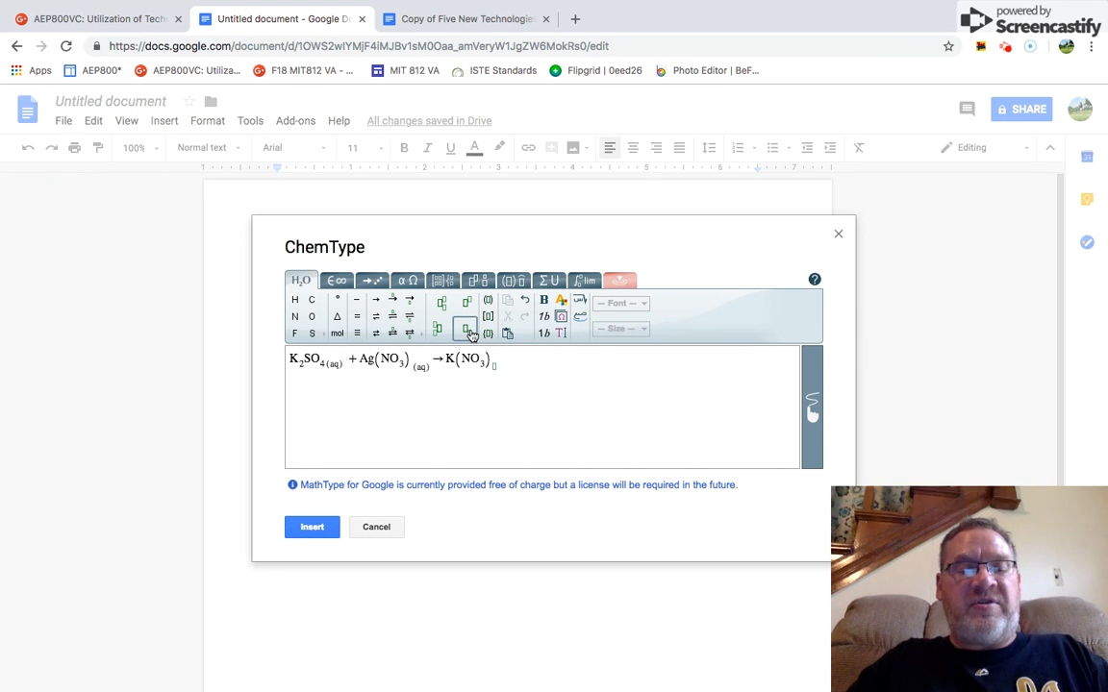
text((aq))
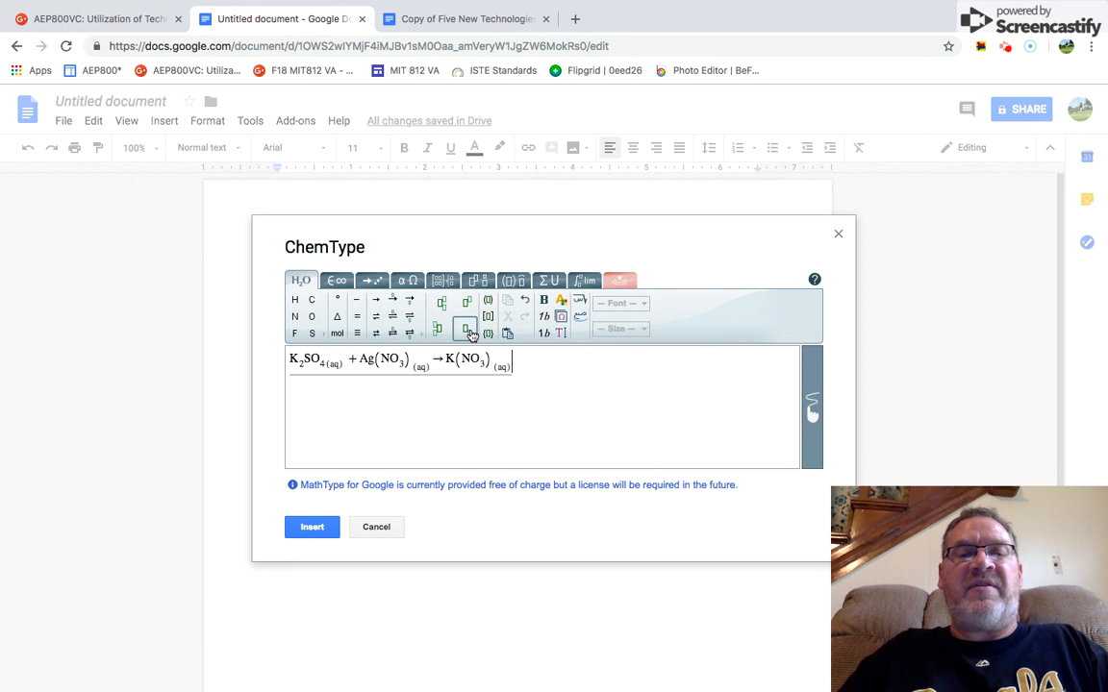
Add a plus sign and the second product Ag2(SO4)(s), with 2, 4 and (s) as subscripts.
text(+ )
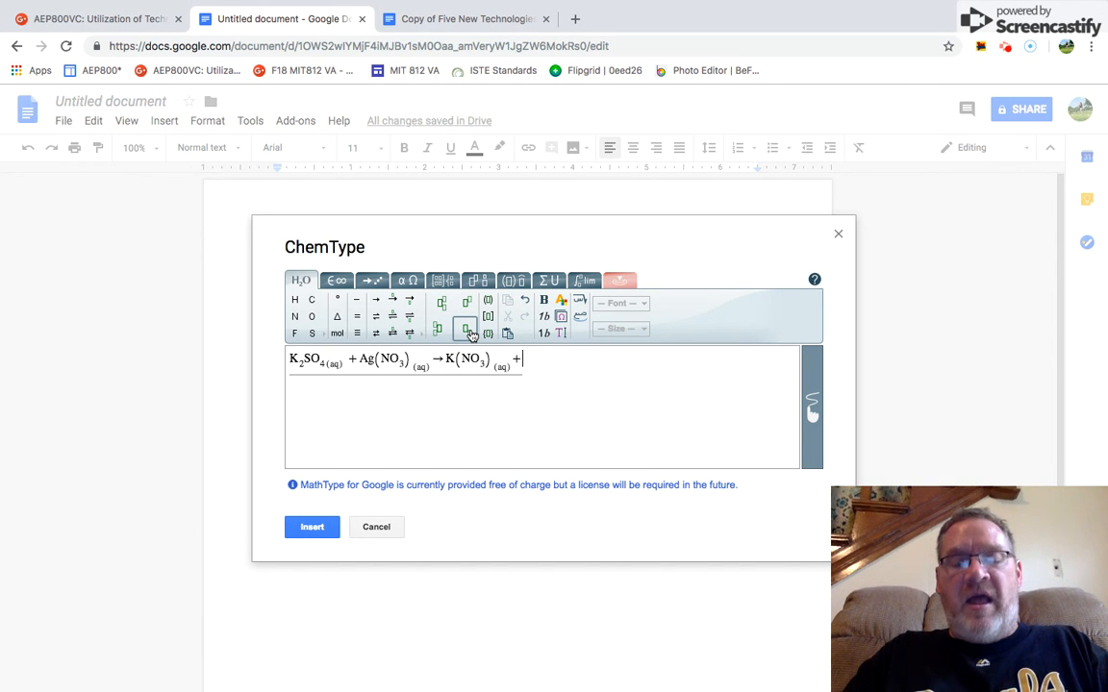
text(Ag)
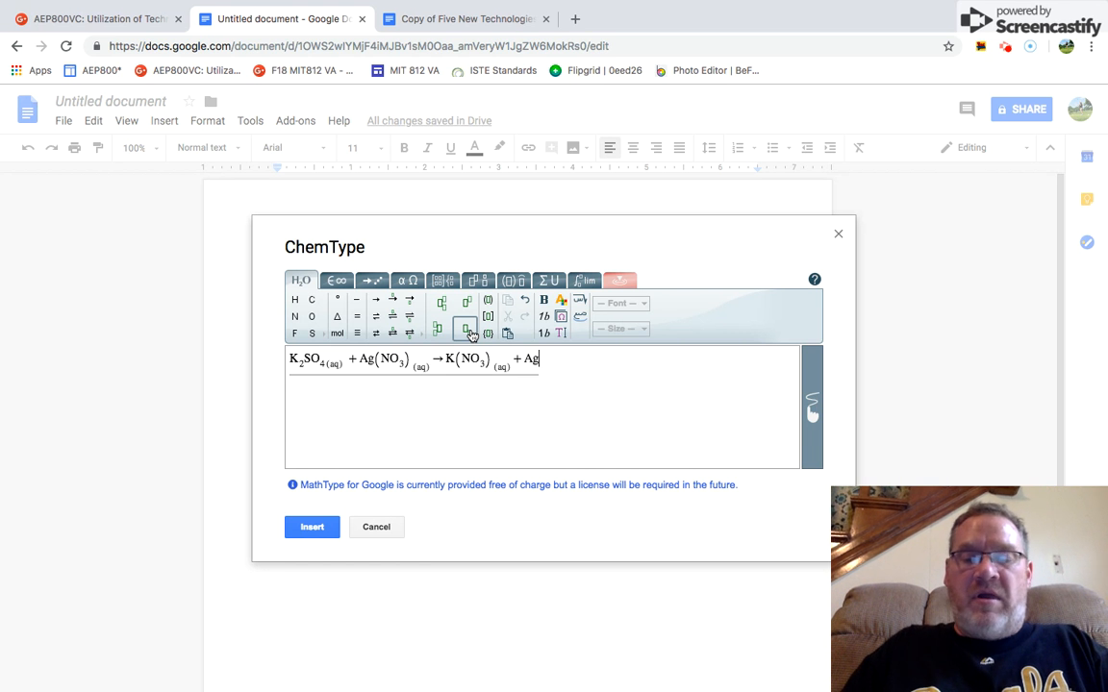
text(2)
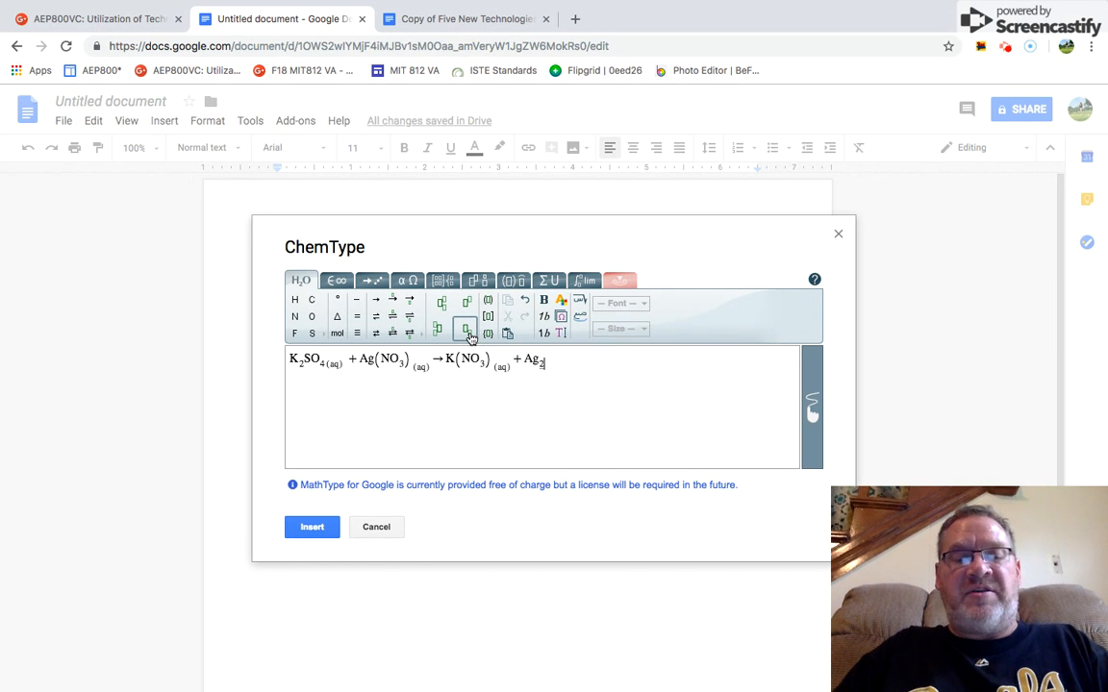
key(Right)
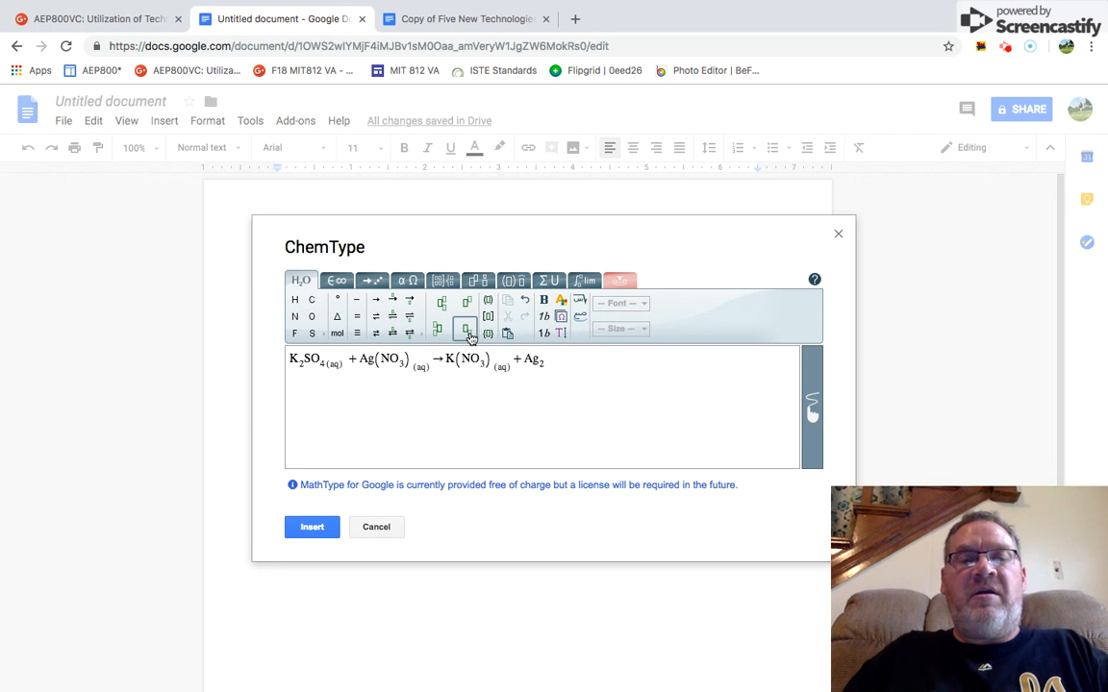
text((SO)
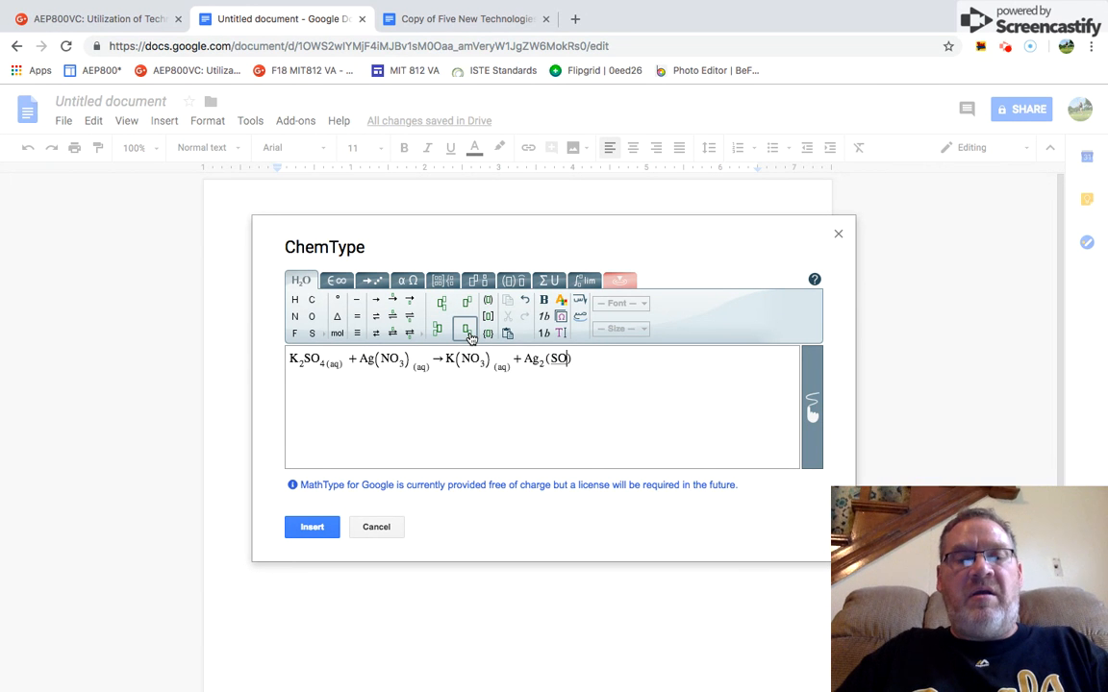
click(467, 331)
text(4)
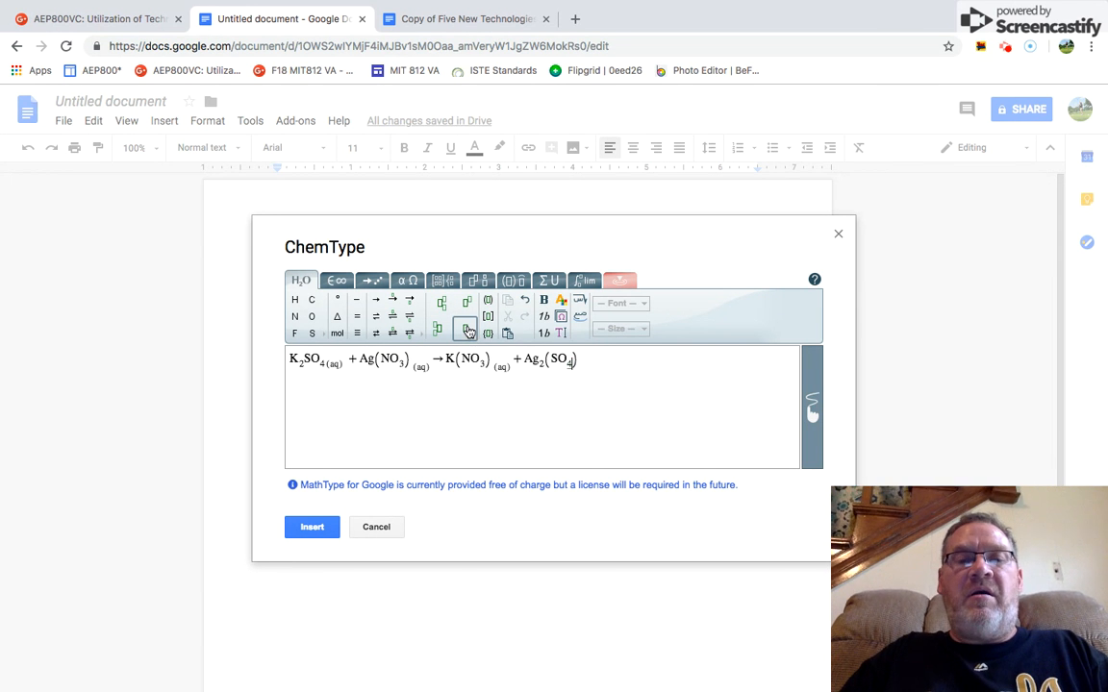
key(Right)
key(Right)
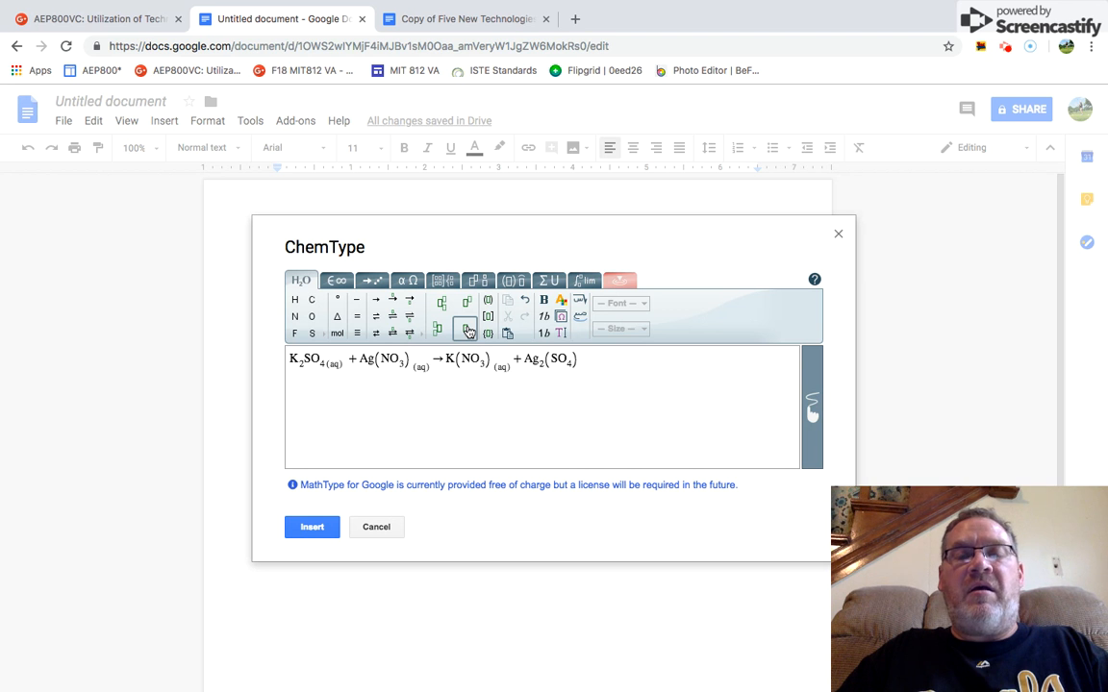
click(467, 332)
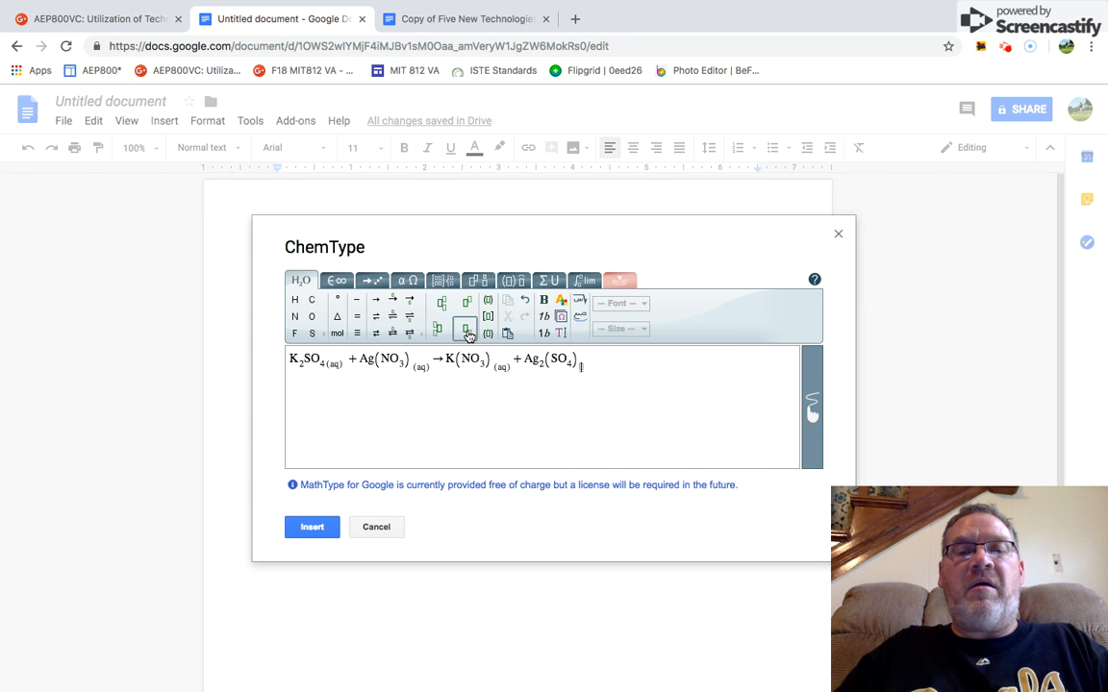
text((s))
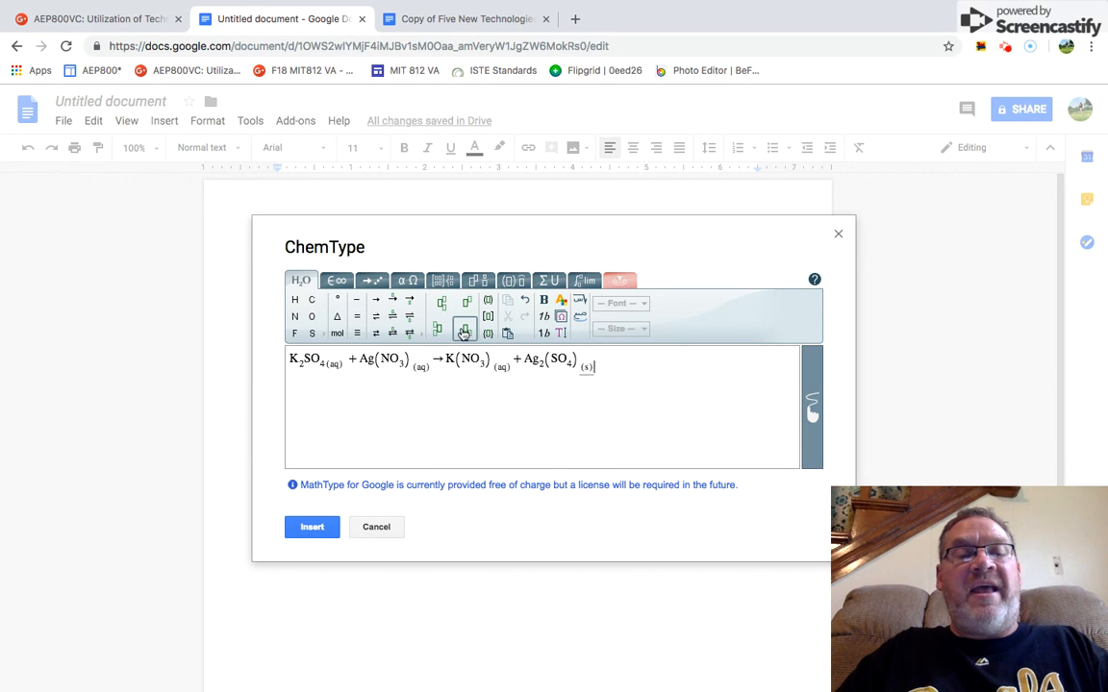
Balance the equation with a coefficient of 2 before Ag(NO3) and K(NO3), and insert it into the document.
click(358, 359)
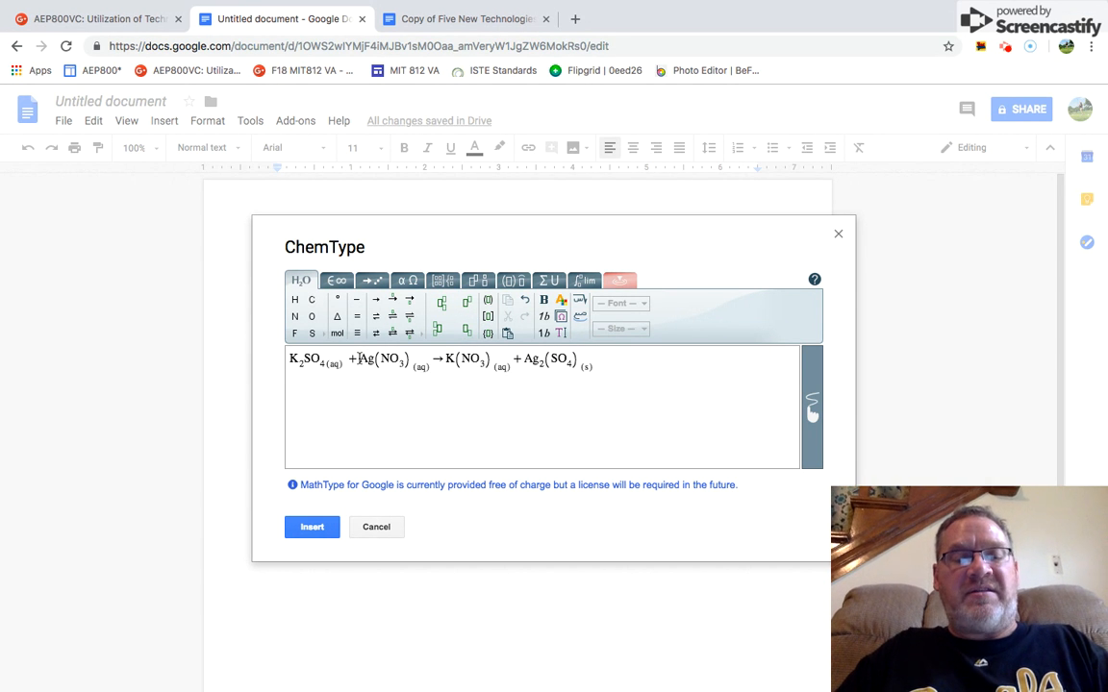
text(2)
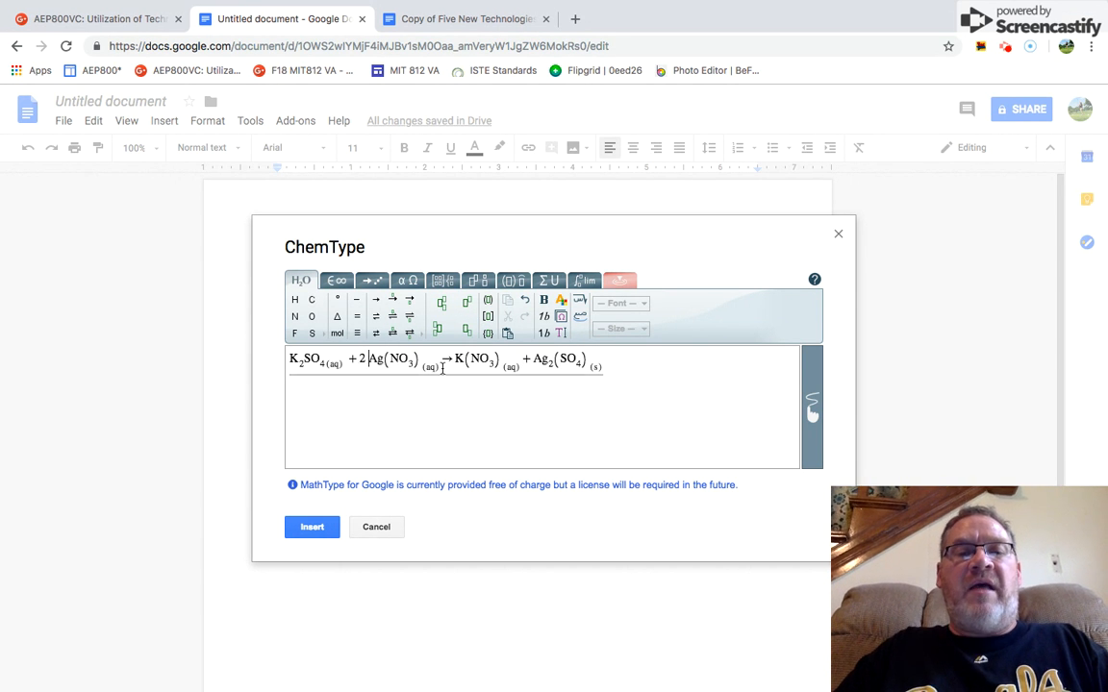
click(455, 359)
text(2)
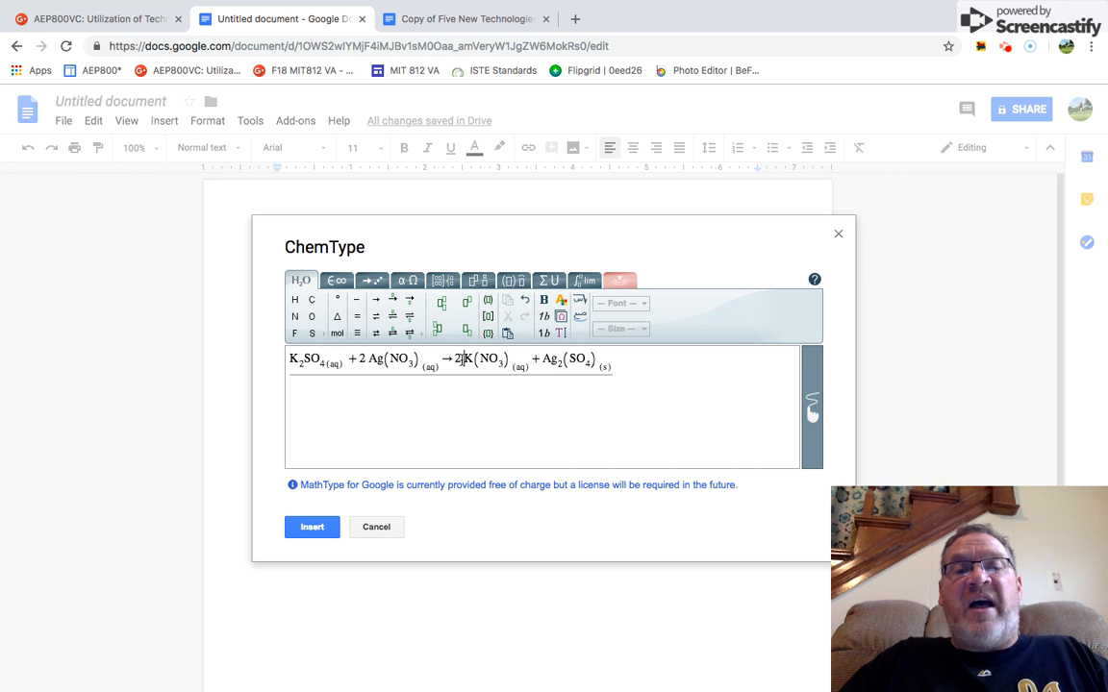
click(312, 533)
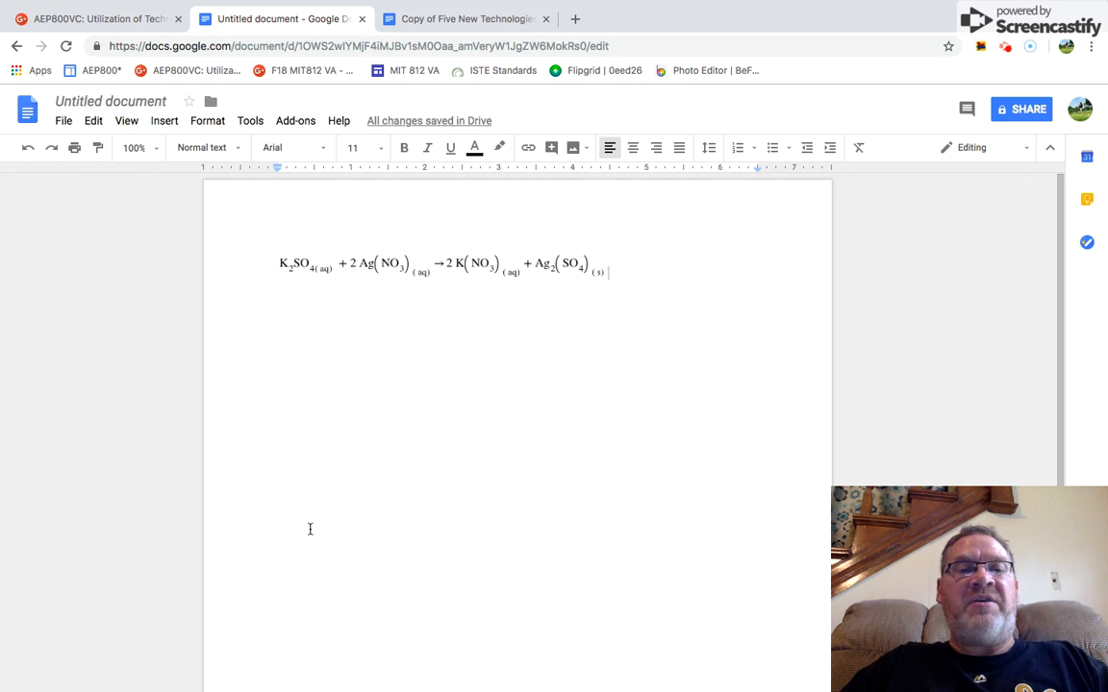
Open a new MathType chemical formula and enter the ideal gas law PV=nRT.
click(304, 122)
mouse_move(407, 221)
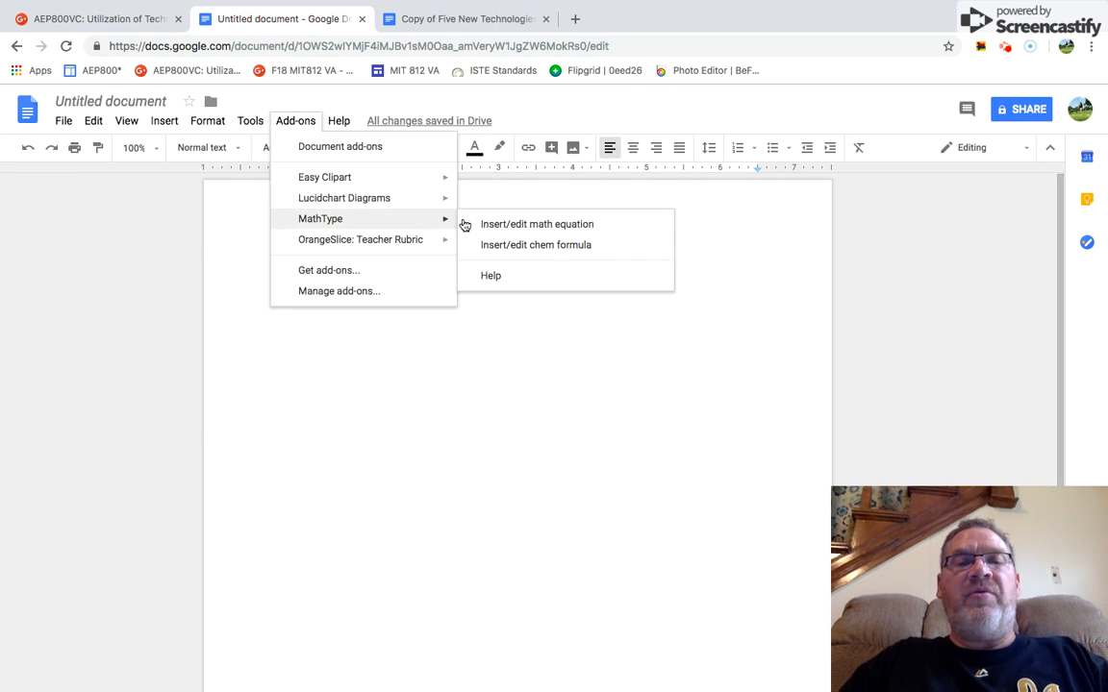
click(547, 245)
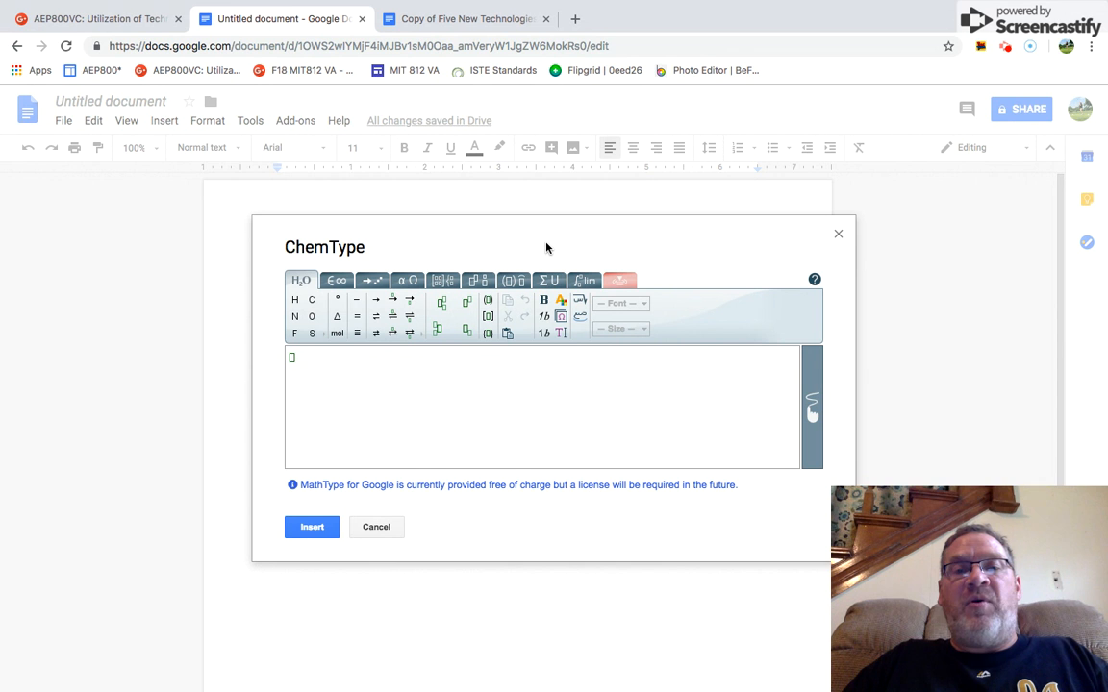
text(PV)
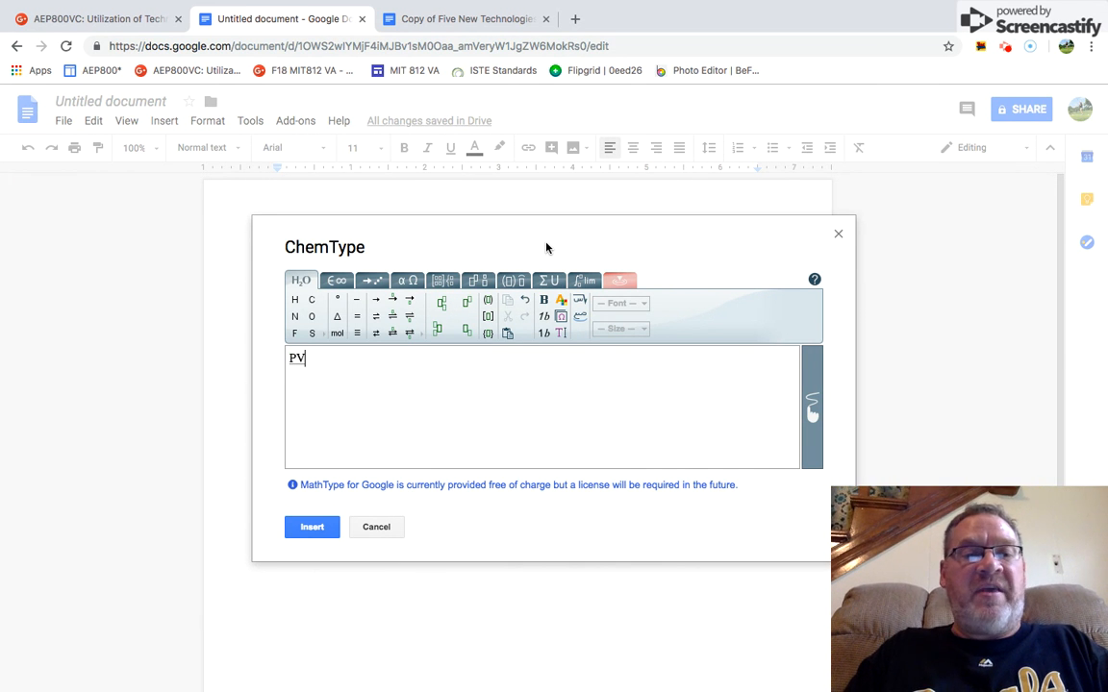
text(=n)
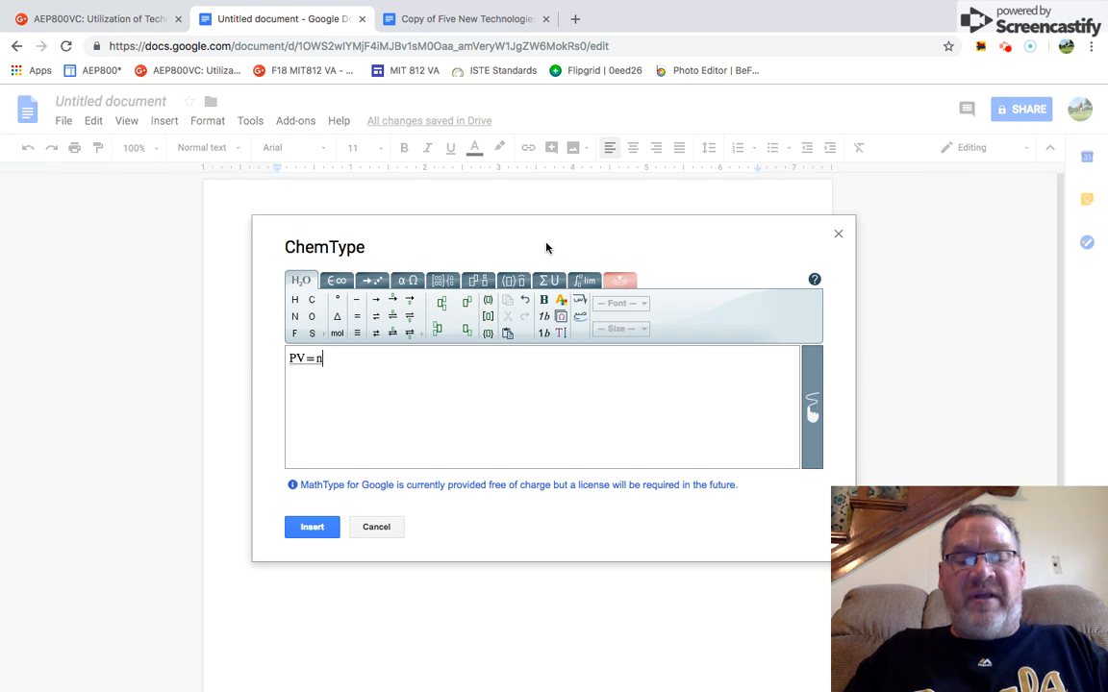
text(RT)
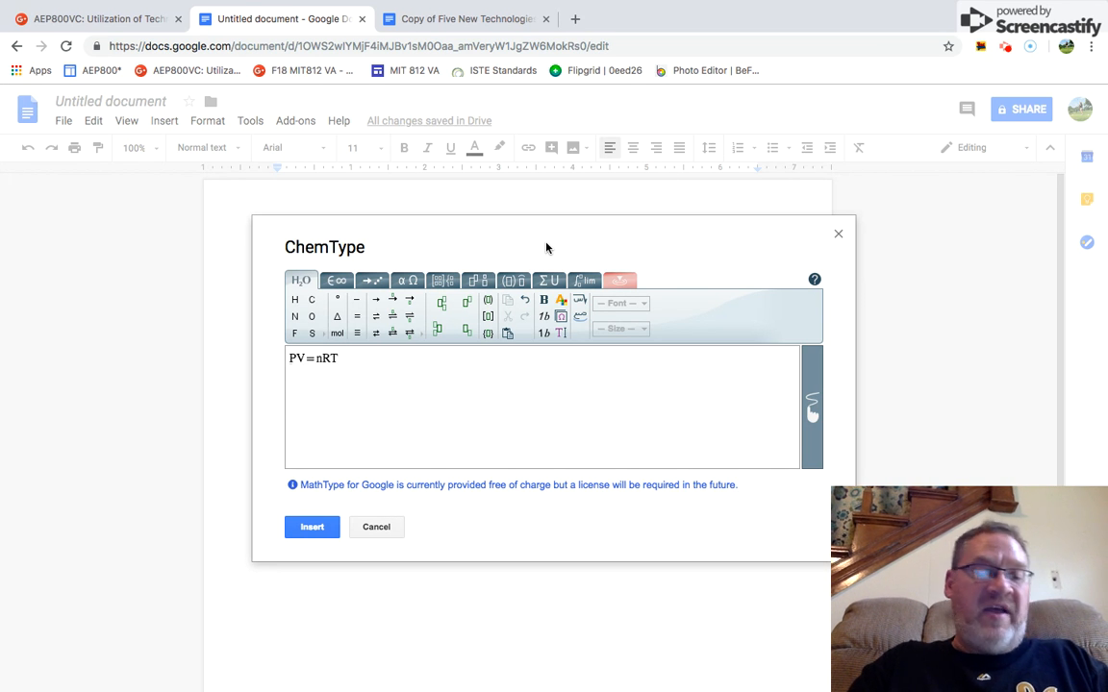
Start a second line with a subscripted summation symbol followed by ΔH.
key(Return)
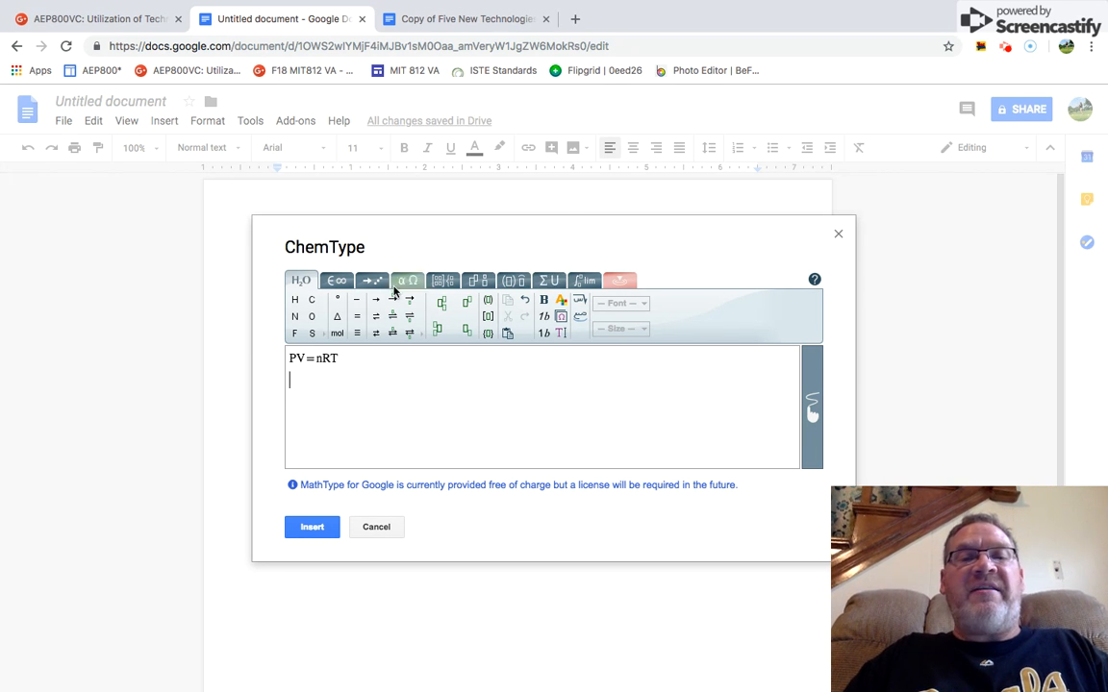
click(544, 282)
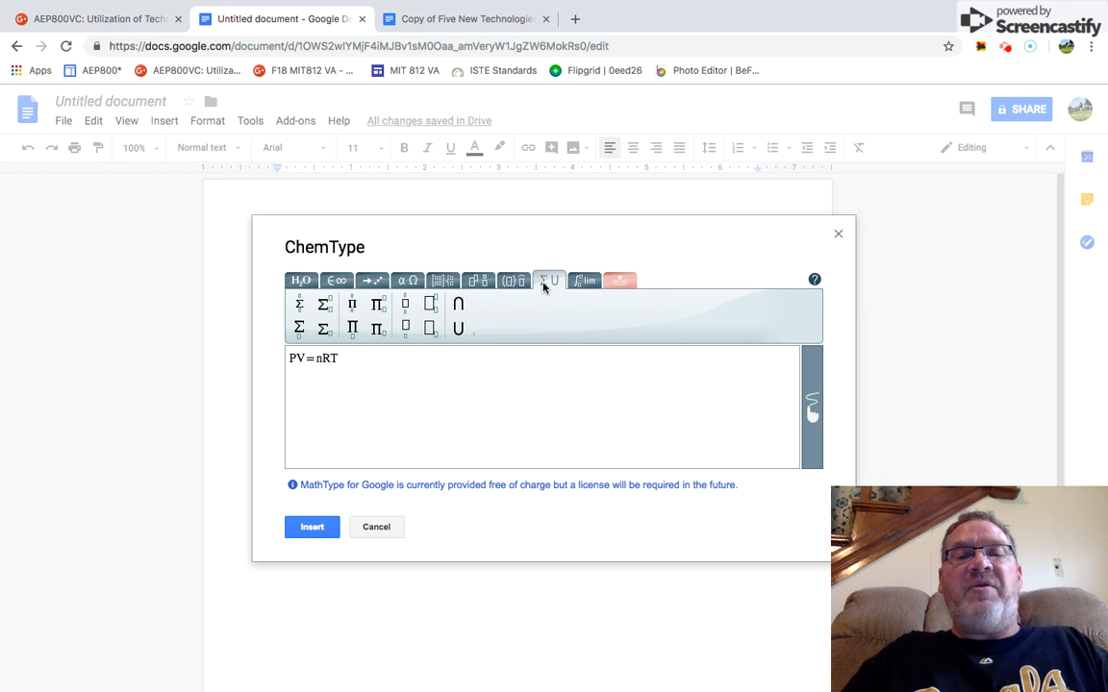
click(322, 330)
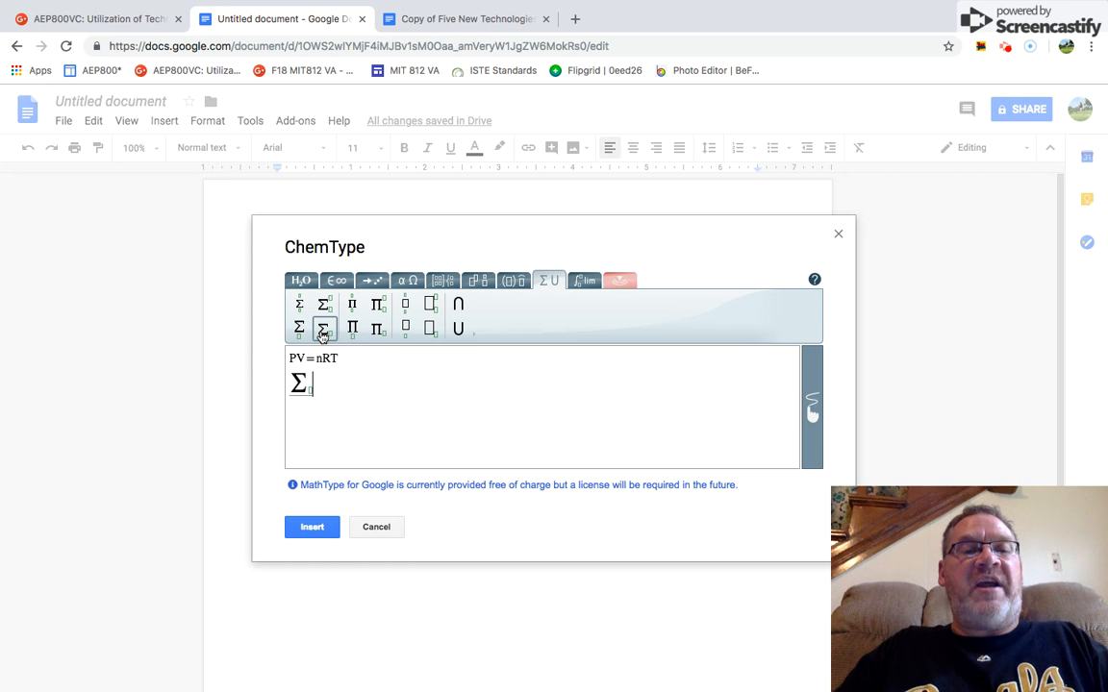
click(335, 281)
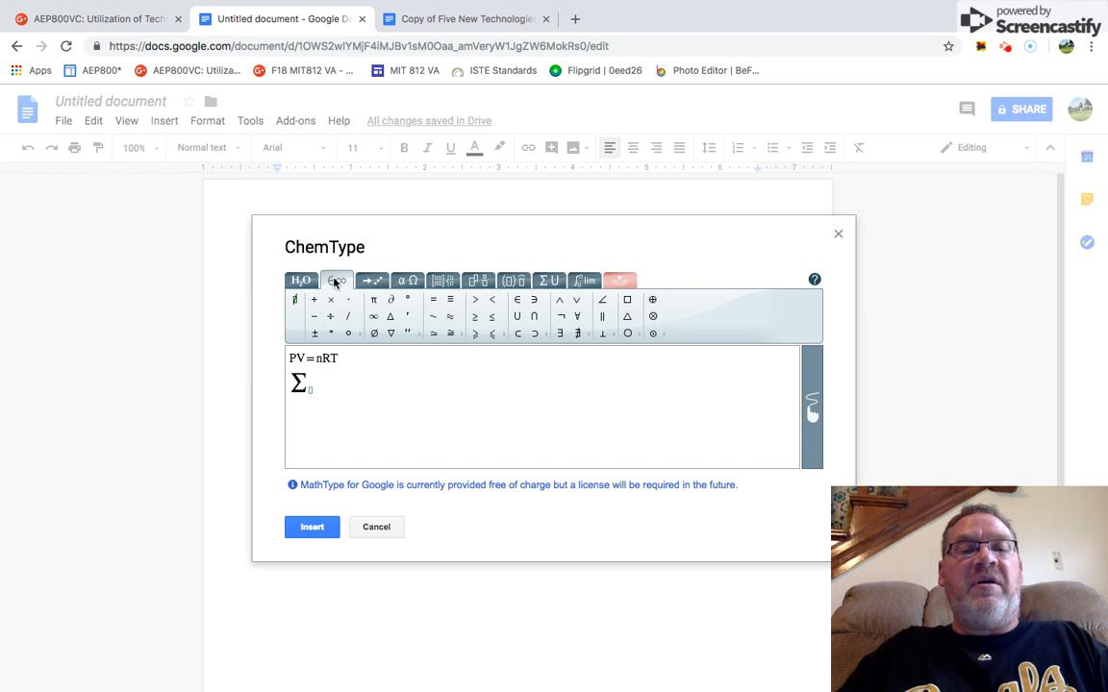
click(390, 317)
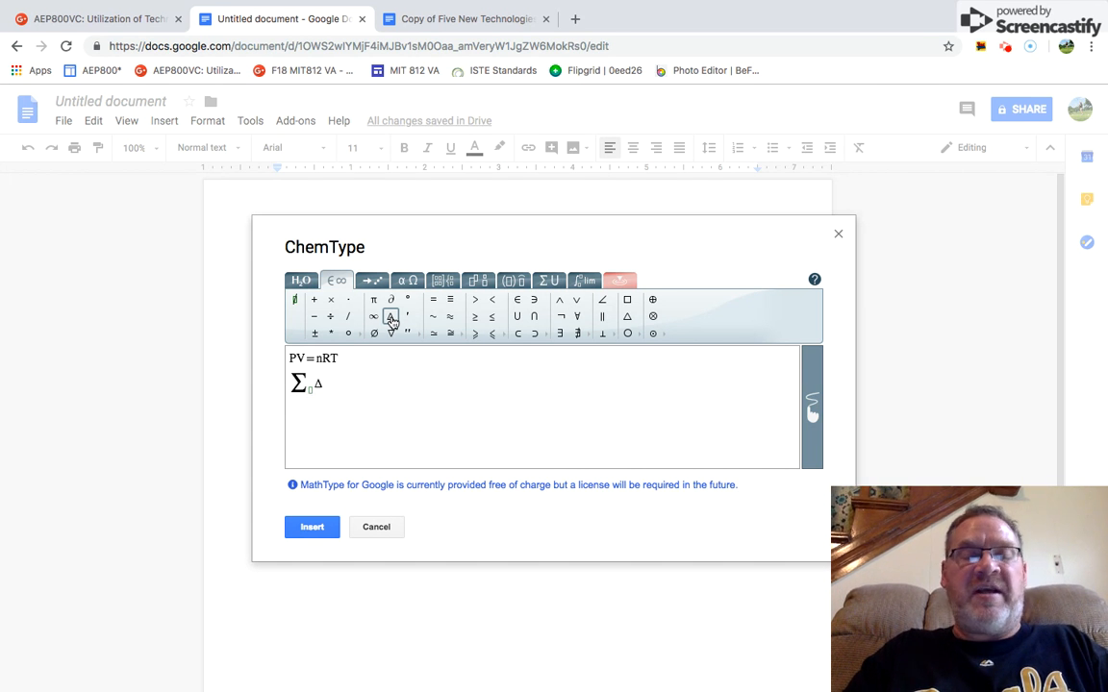
text(H)
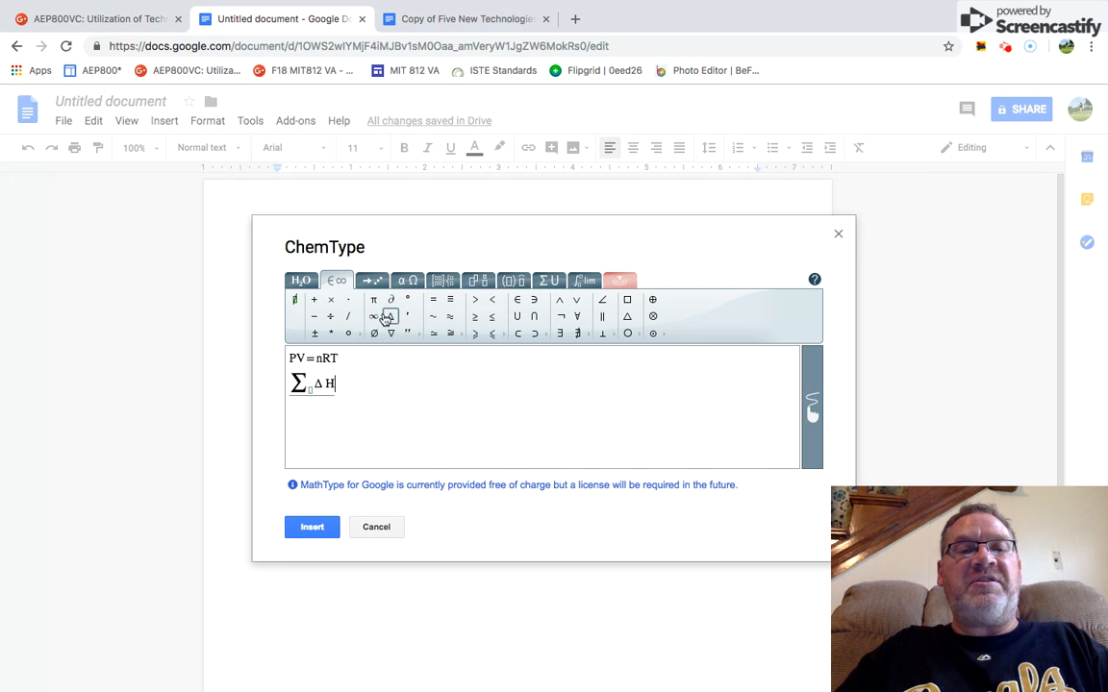
Give the H on the second line a superscript o and the subscript rxn, followed by an equals sign.
click(300, 280)
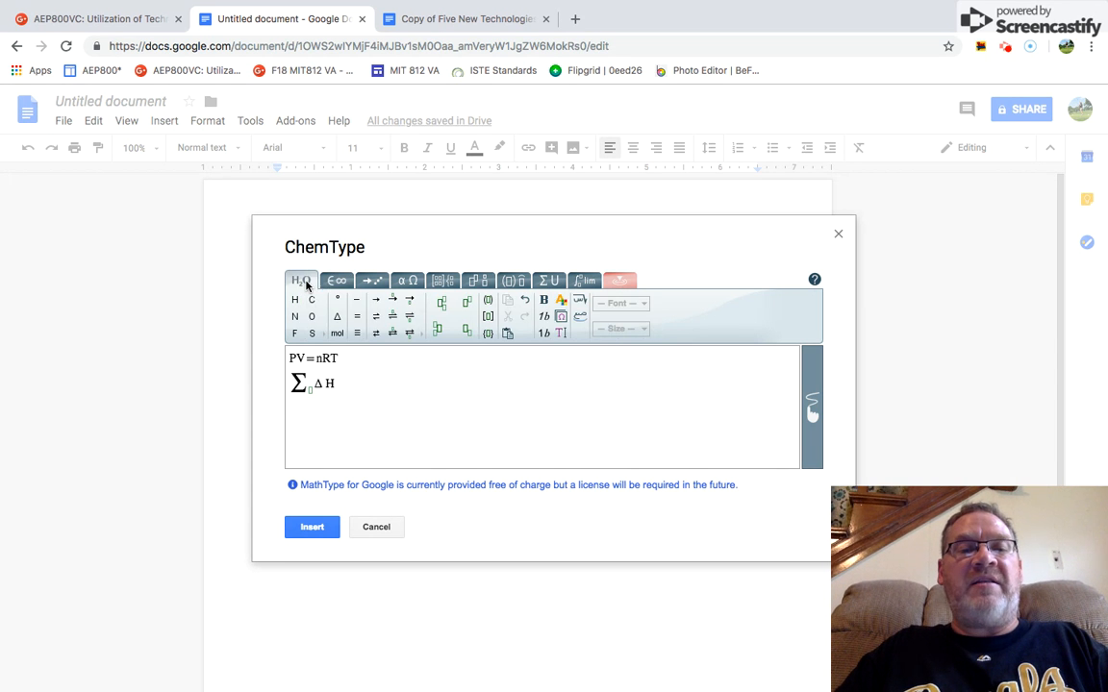
click(440, 306)
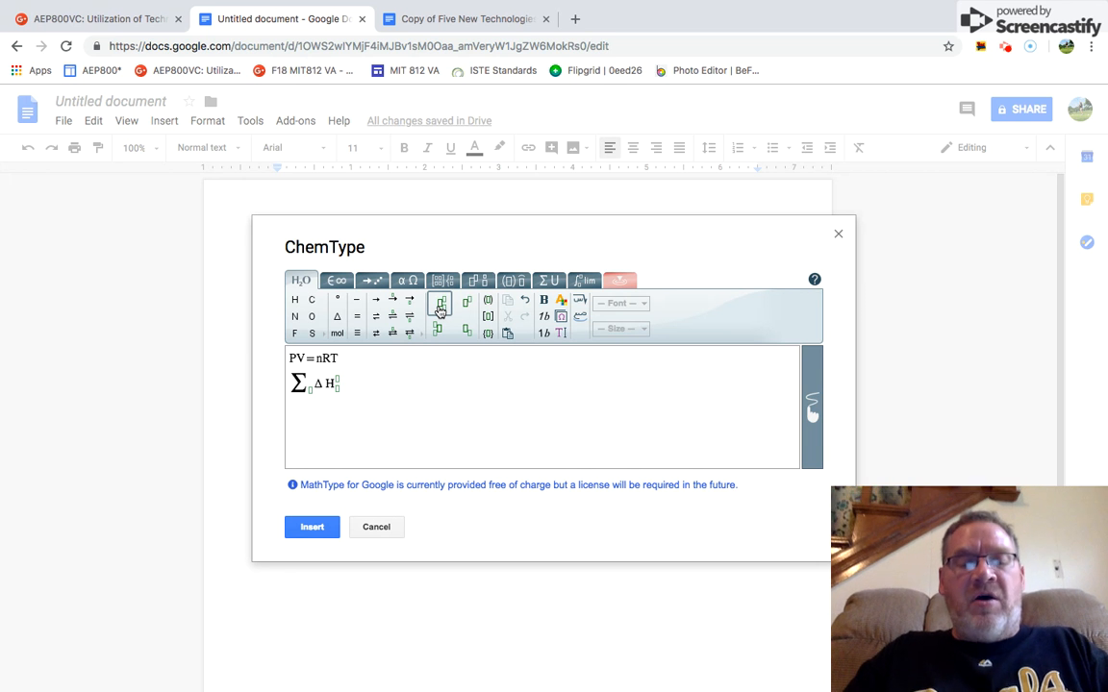
text(rxn)
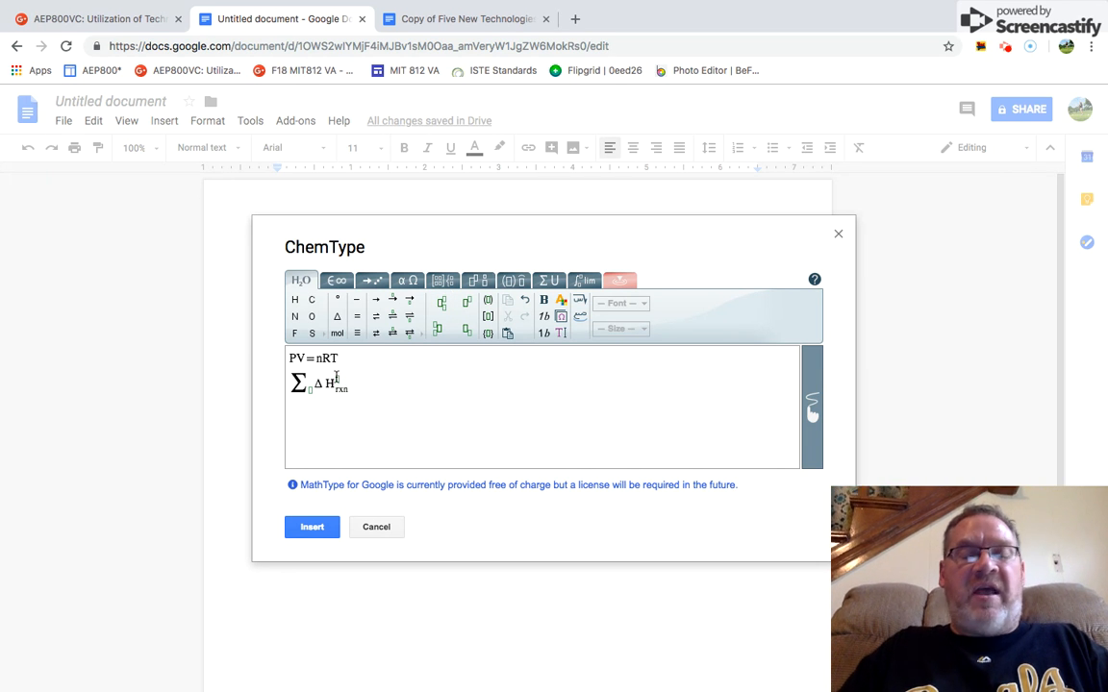
text(o)
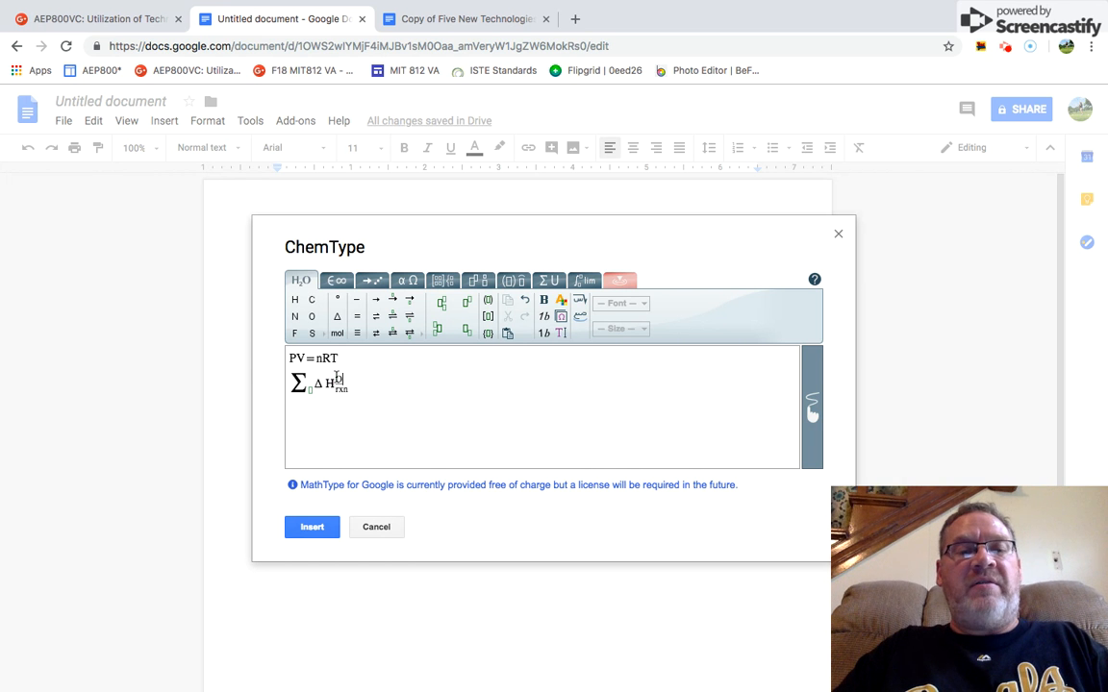
key(BackSpace)
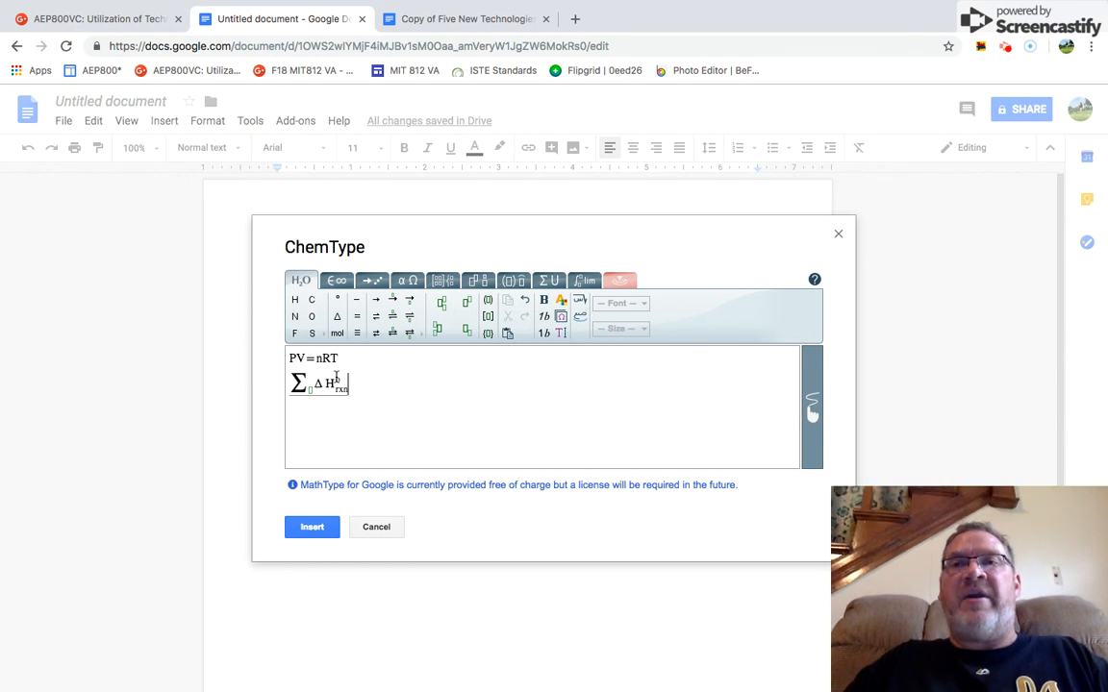
key(Right)
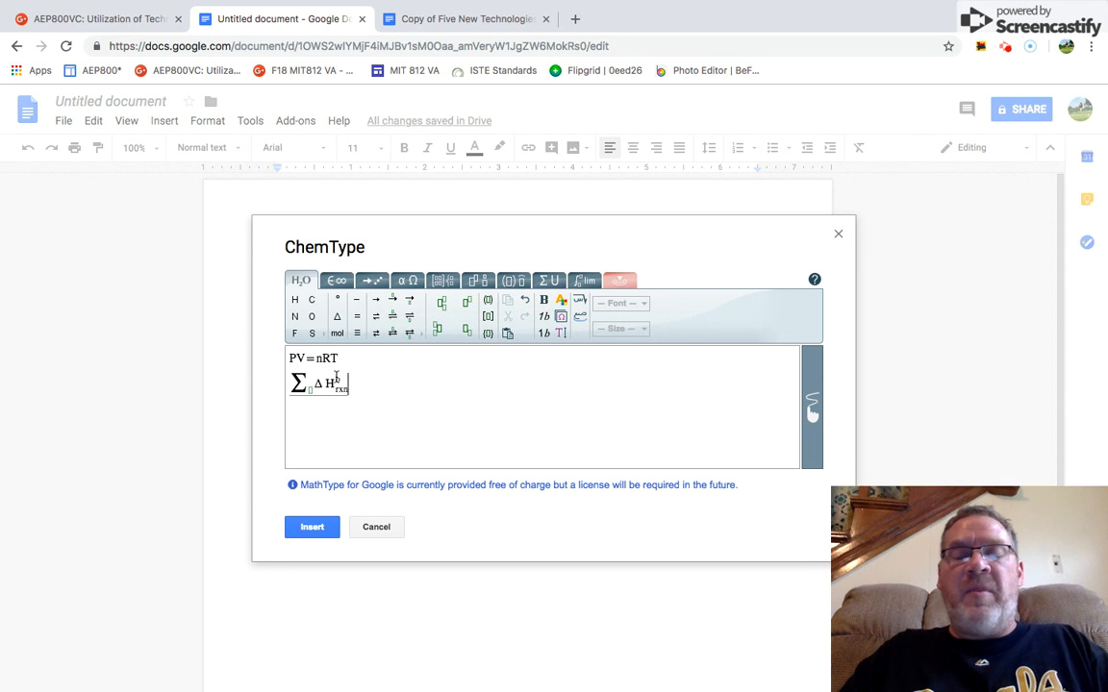
text(=)
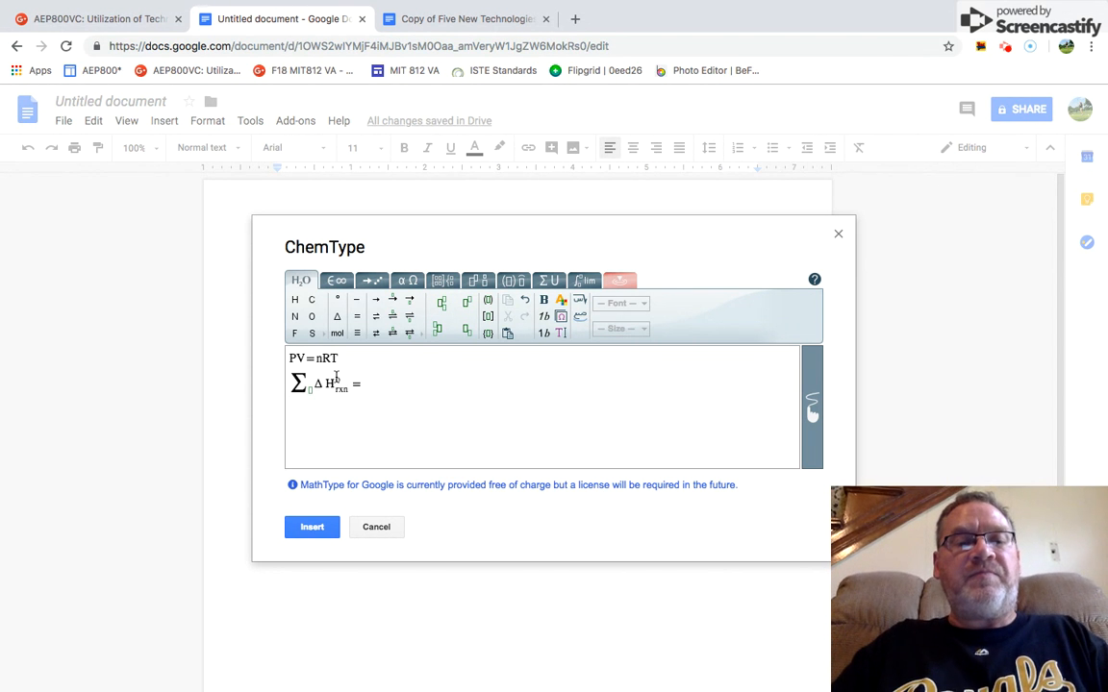
Remove the summation symbol before ΔH and add a summation with a lower limit placeholder after the equals sign.
click(315, 383)
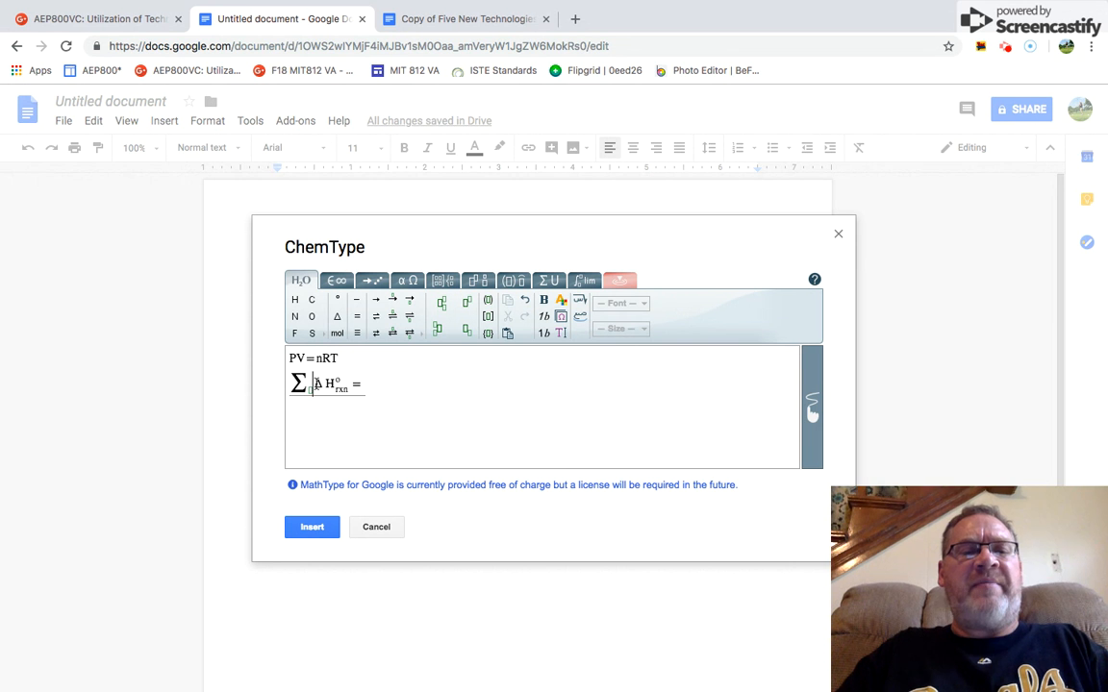
key(BackSpace)
key(BackSpace)
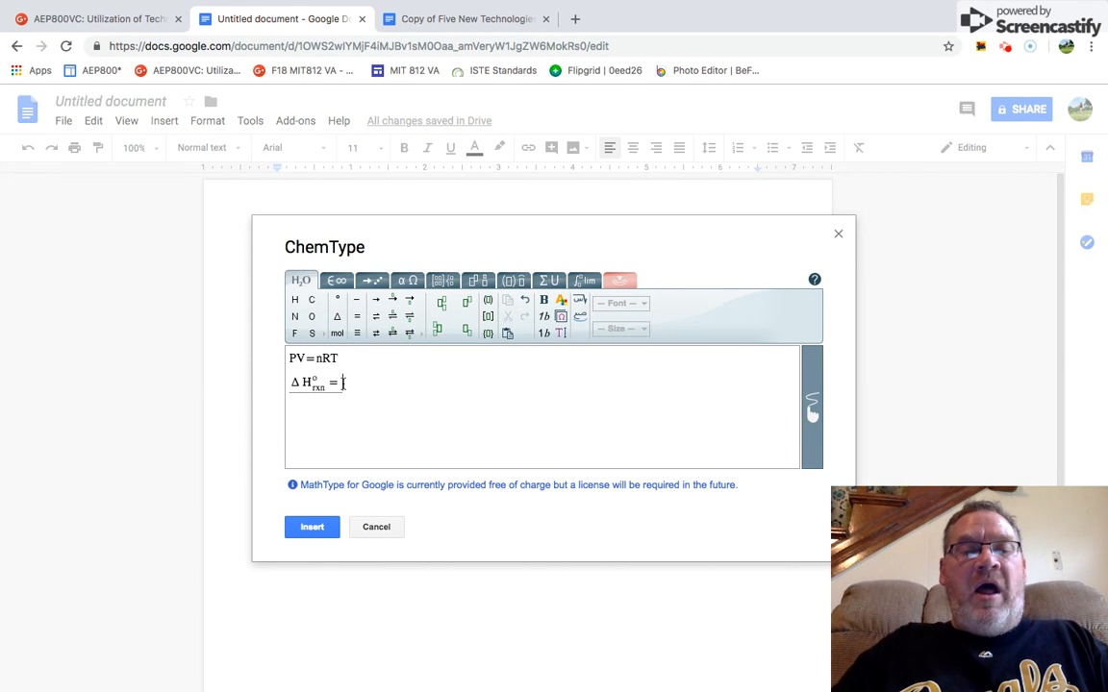
click(548, 281)
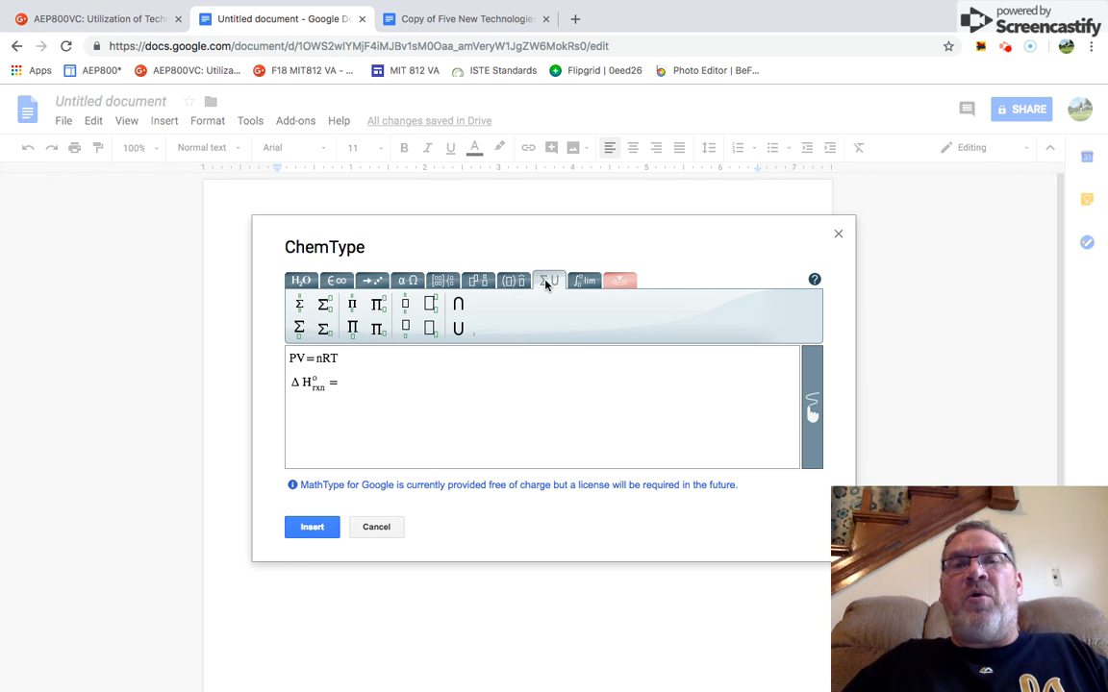
click(300, 330)
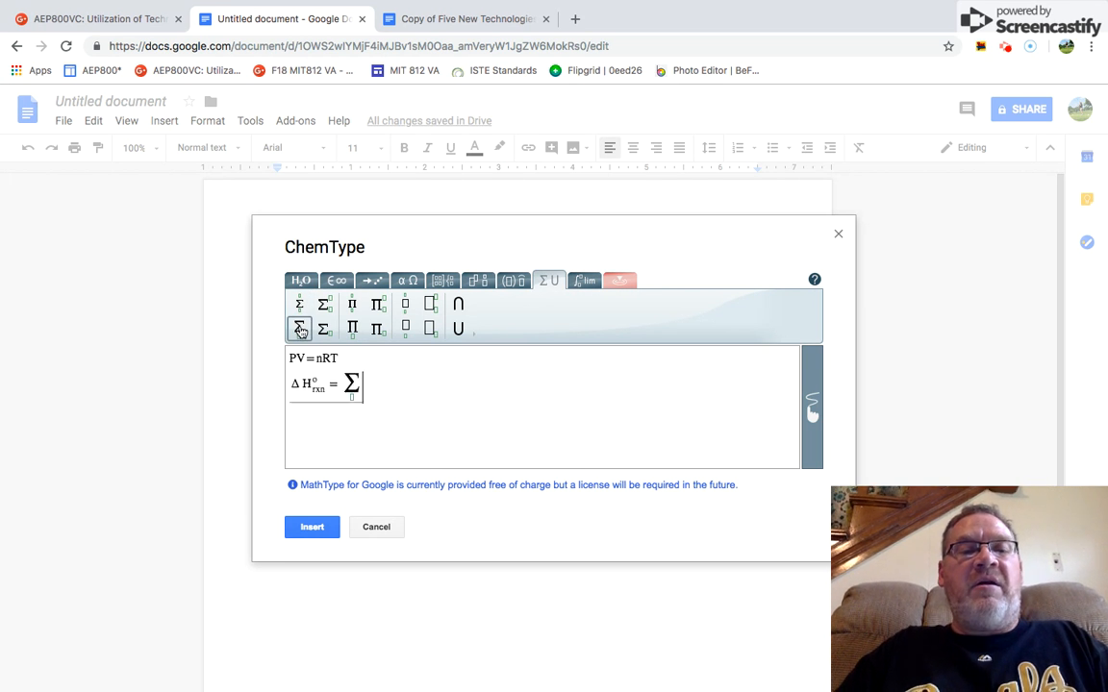
Add ΔH after the summation on the second line and attach superscript and subscript placeholders to its H.
click(338, 282)
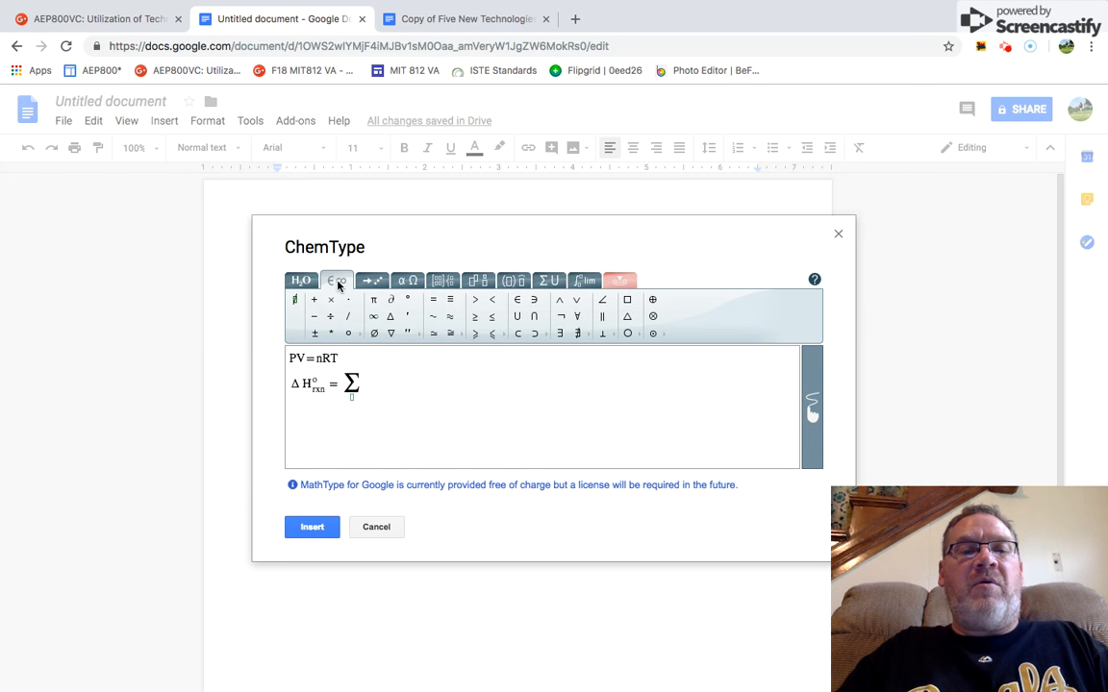
click(390, 317)
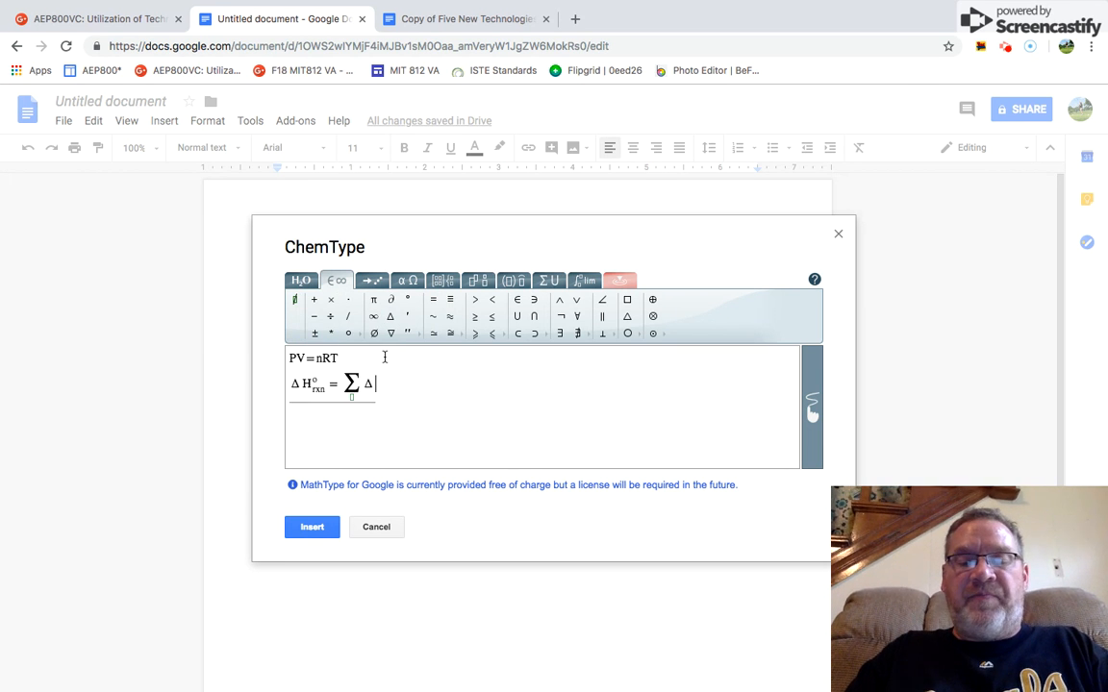
text(H)
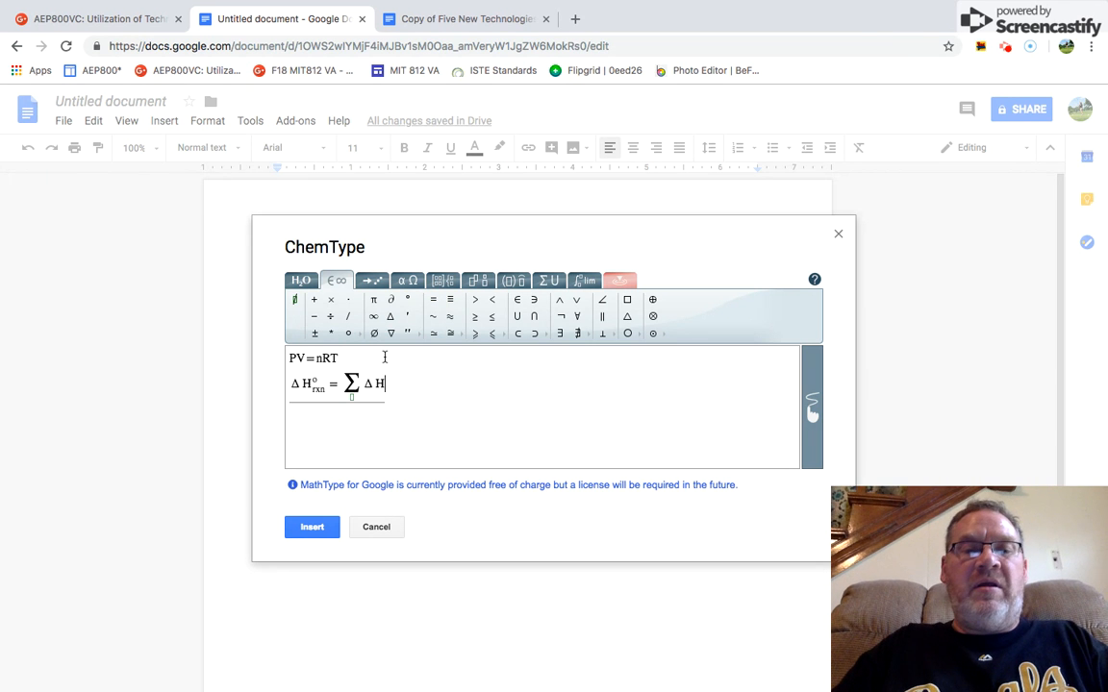
click(301, 279)
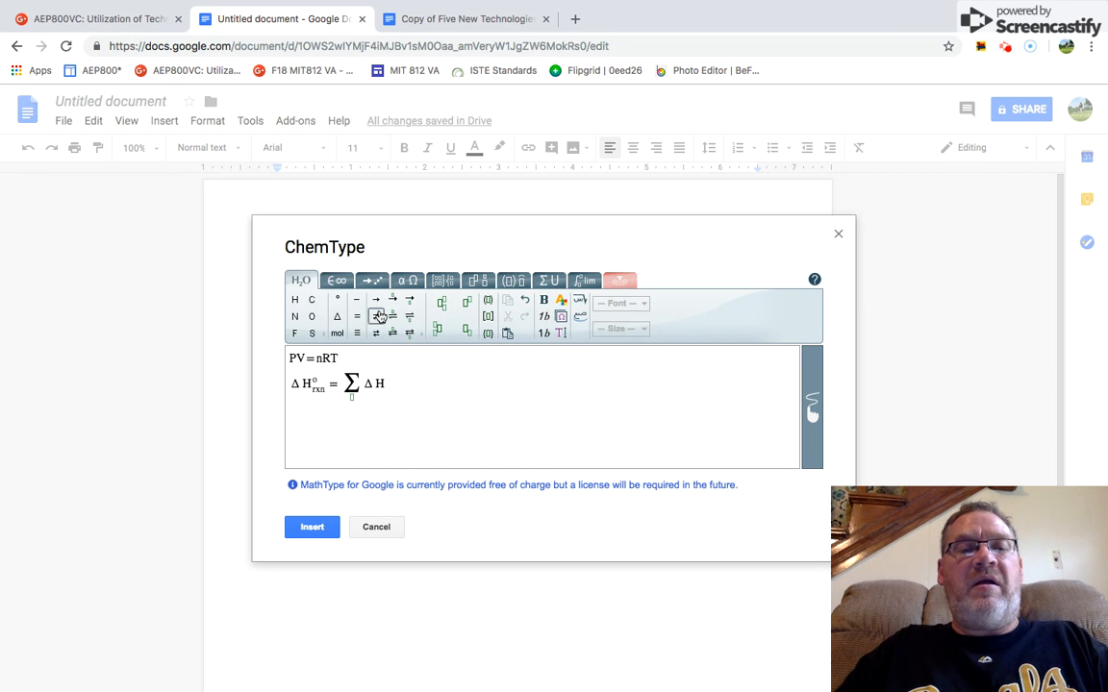
click(441, 306)
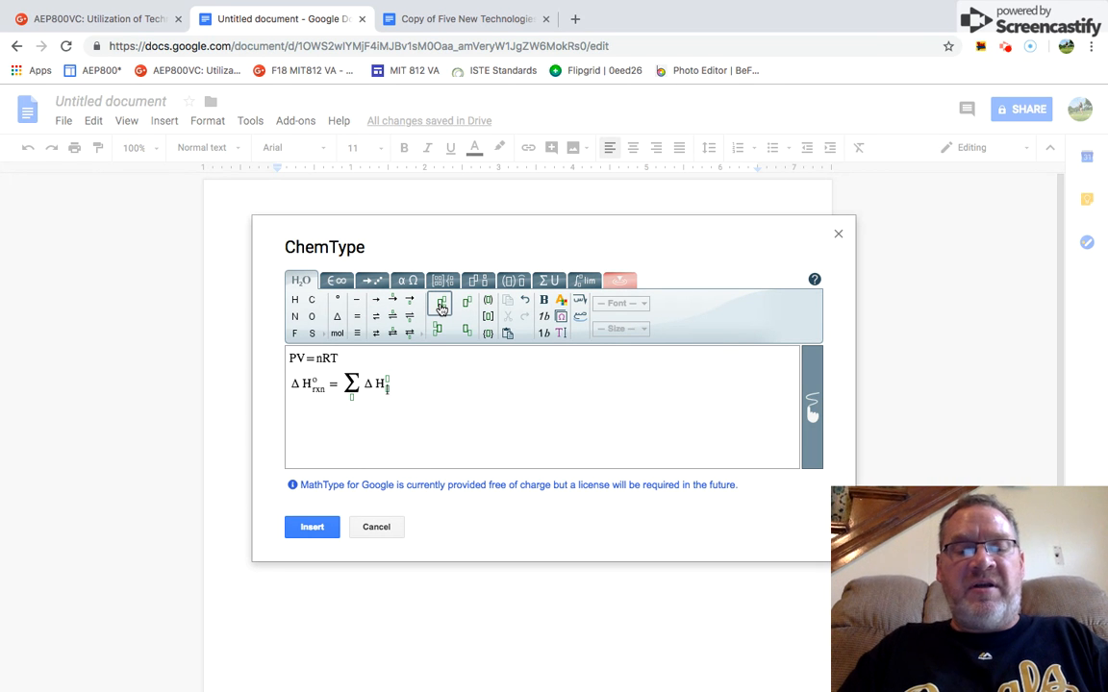
text(products)
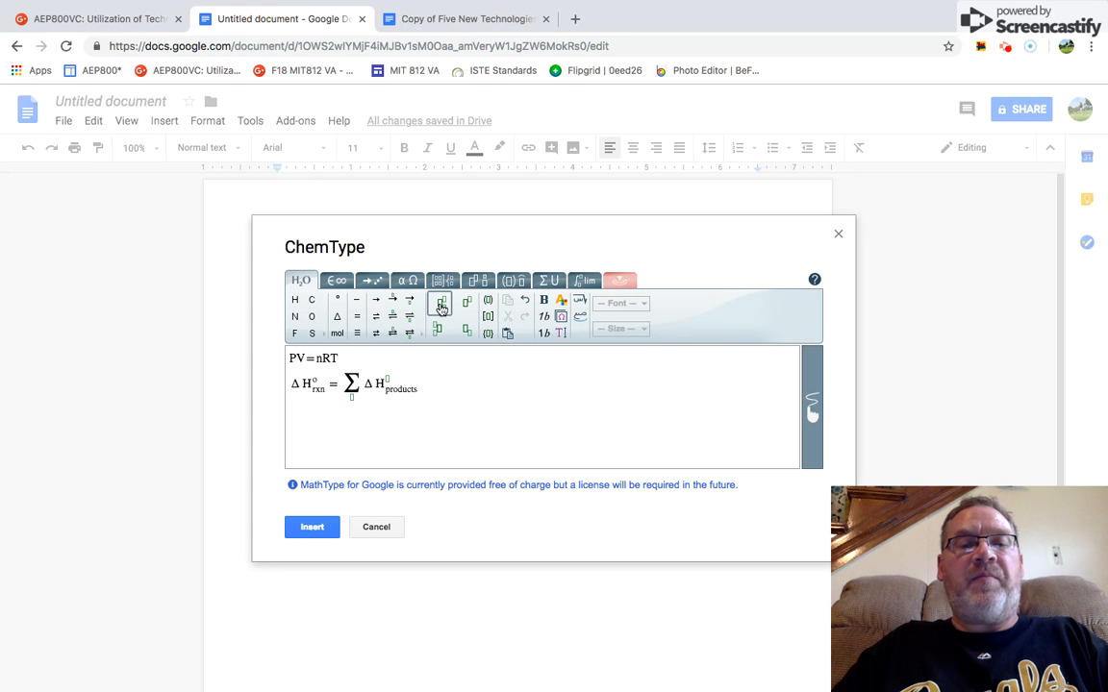
key(BackSpace)
key(BackSpace)
key(BackSpace)
key(BackSpace)
key(BackSpace)
key(BackSpace)
key(BackSpace)
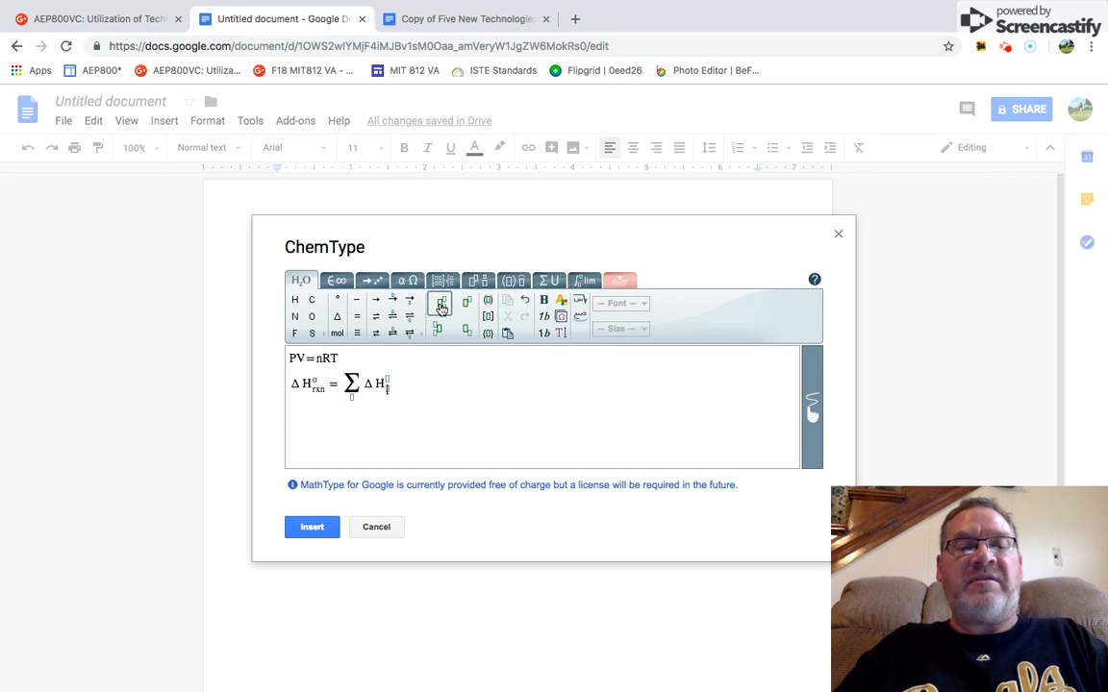
Give the H after the summation a superscript o and subscript f, followed by (products).
click(441, 304)
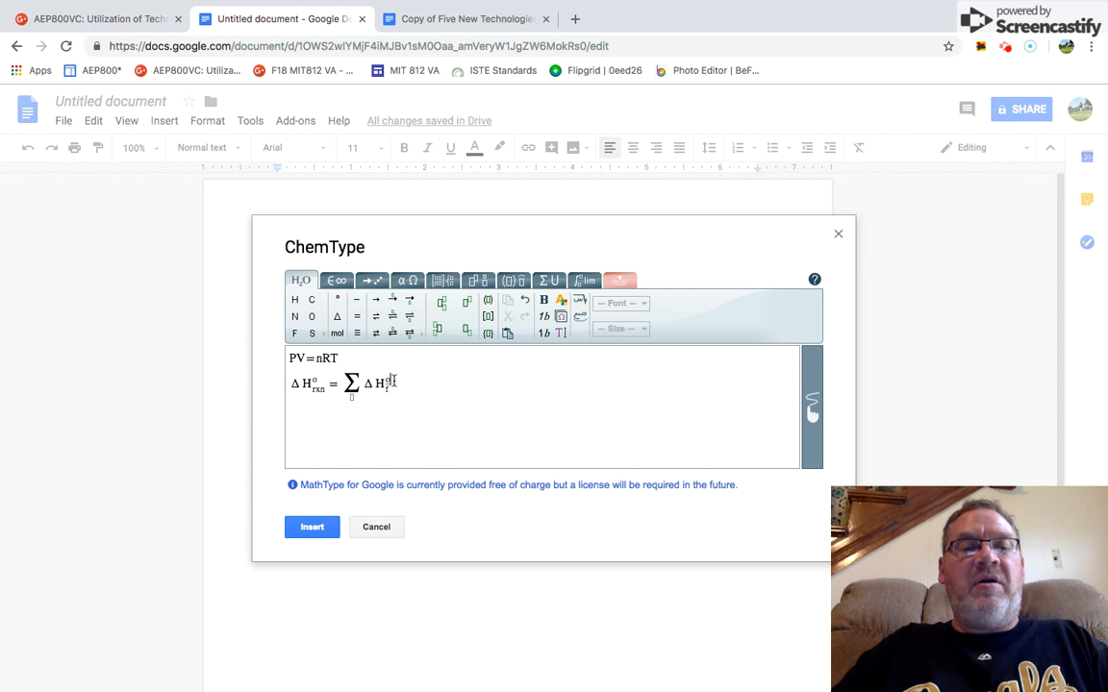
text(o)
key(Right)
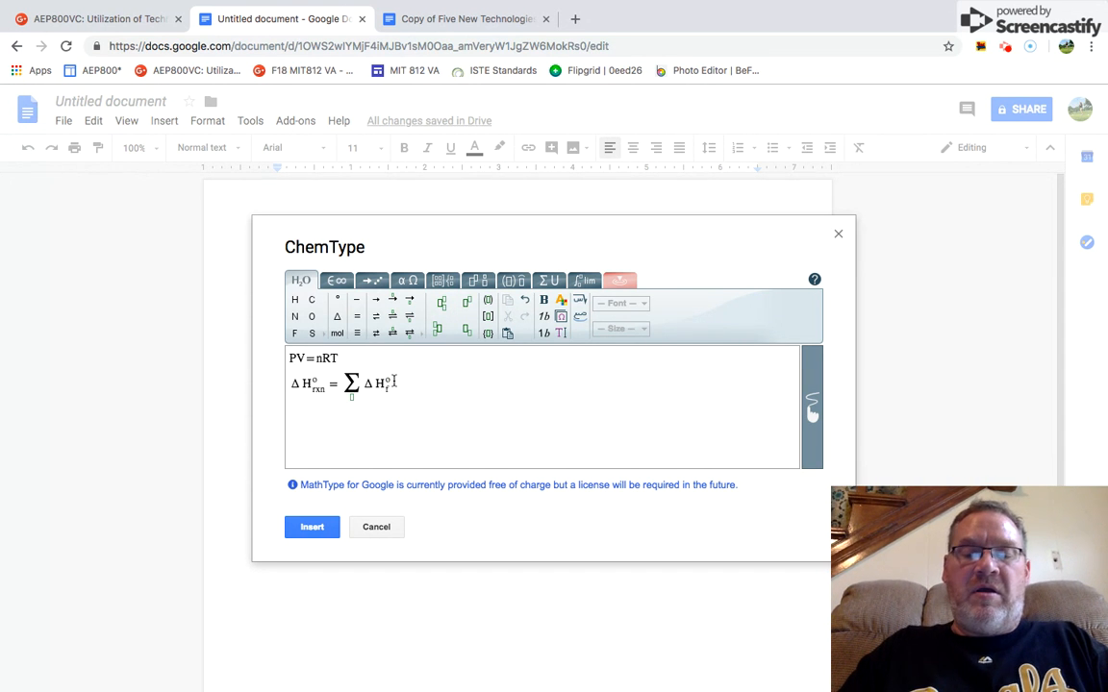
text((products)
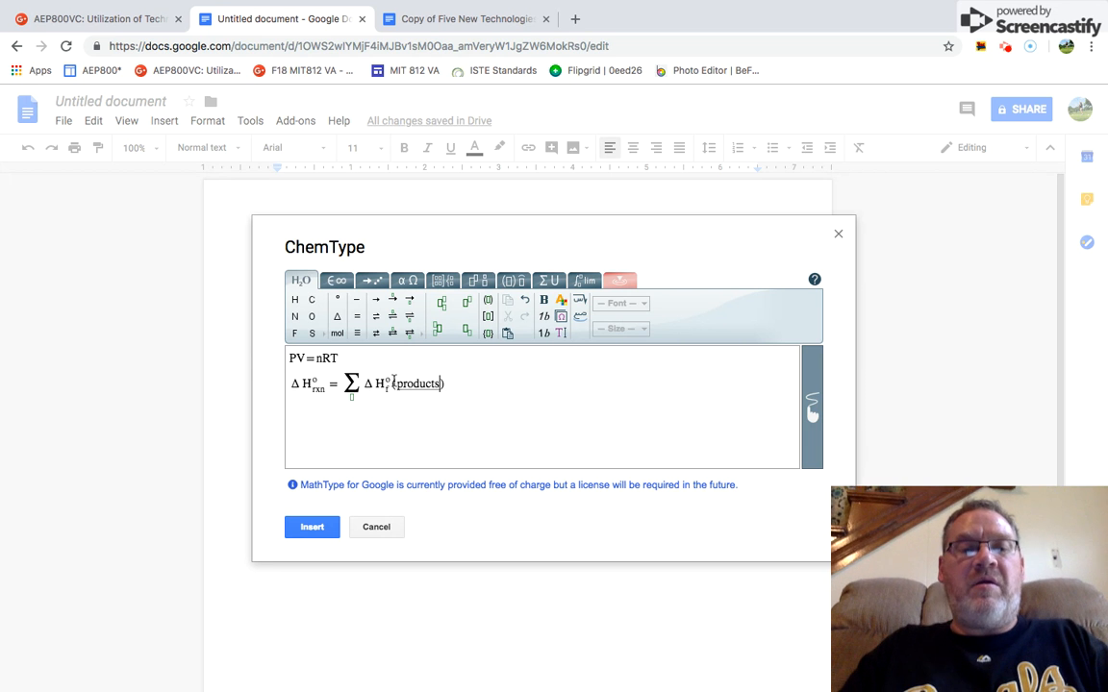
key(Right)
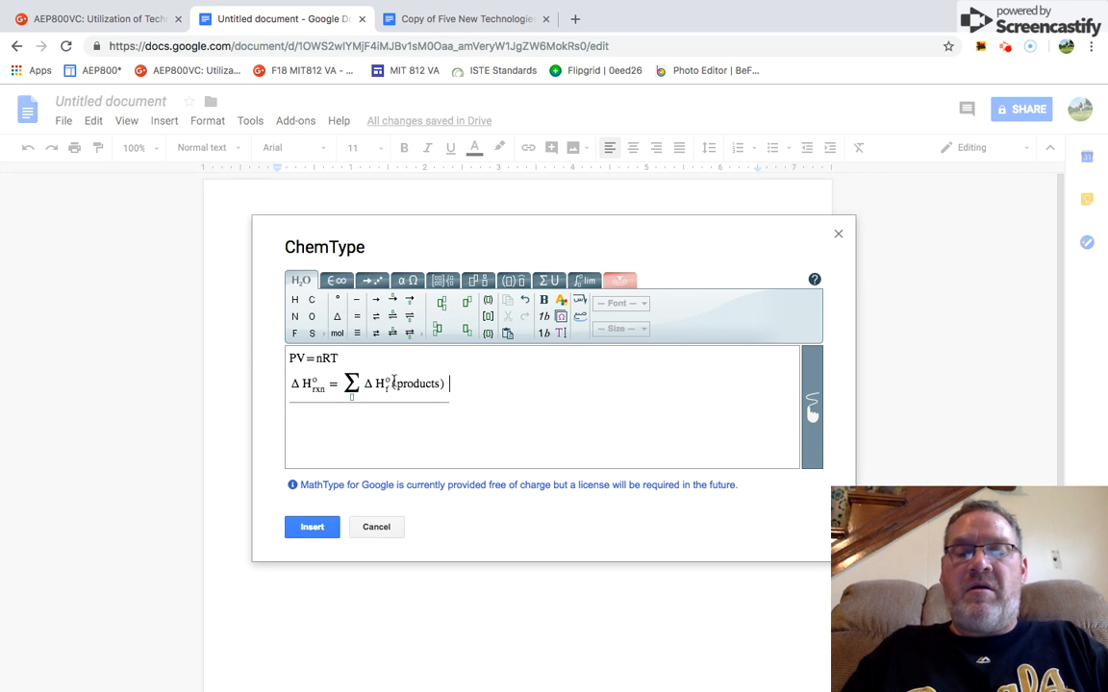
Add a minus sign and a second summation with a lower limit placeholder, followed by ΔH.
text(-)
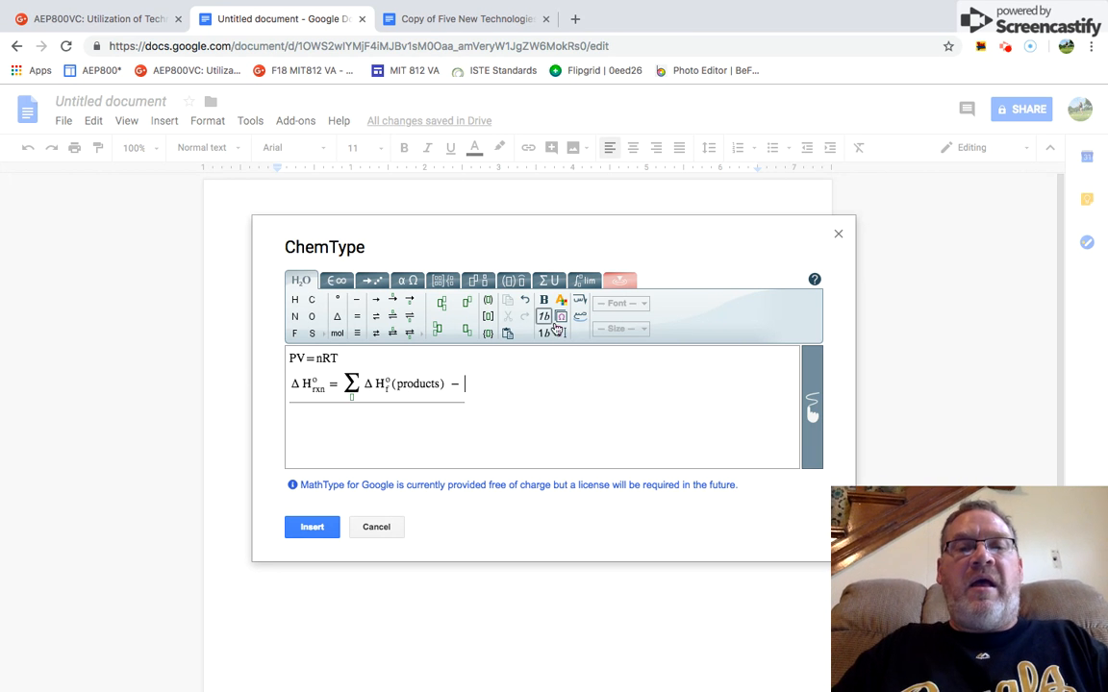
click(549, 281)
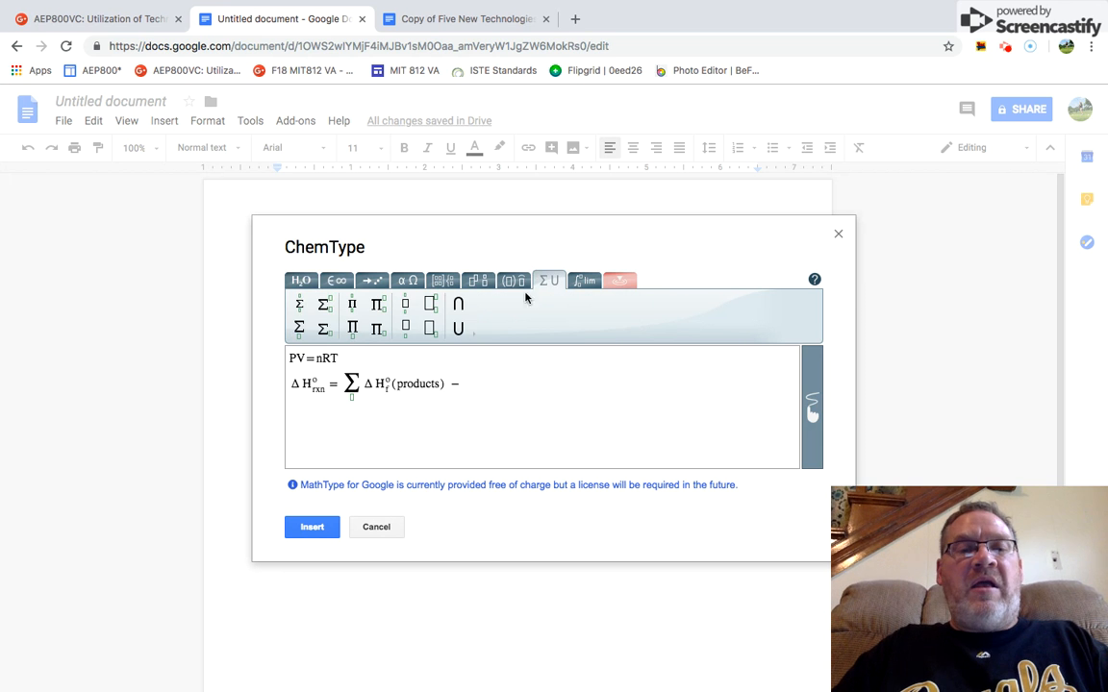
click(299, 328)
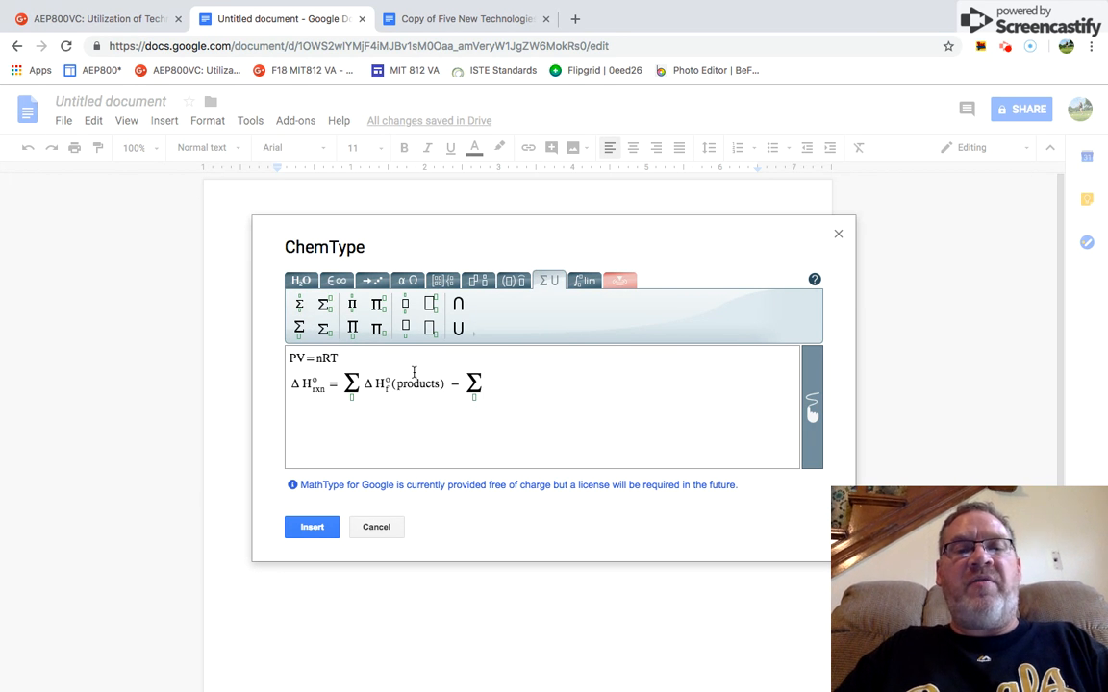
click(336, 281)
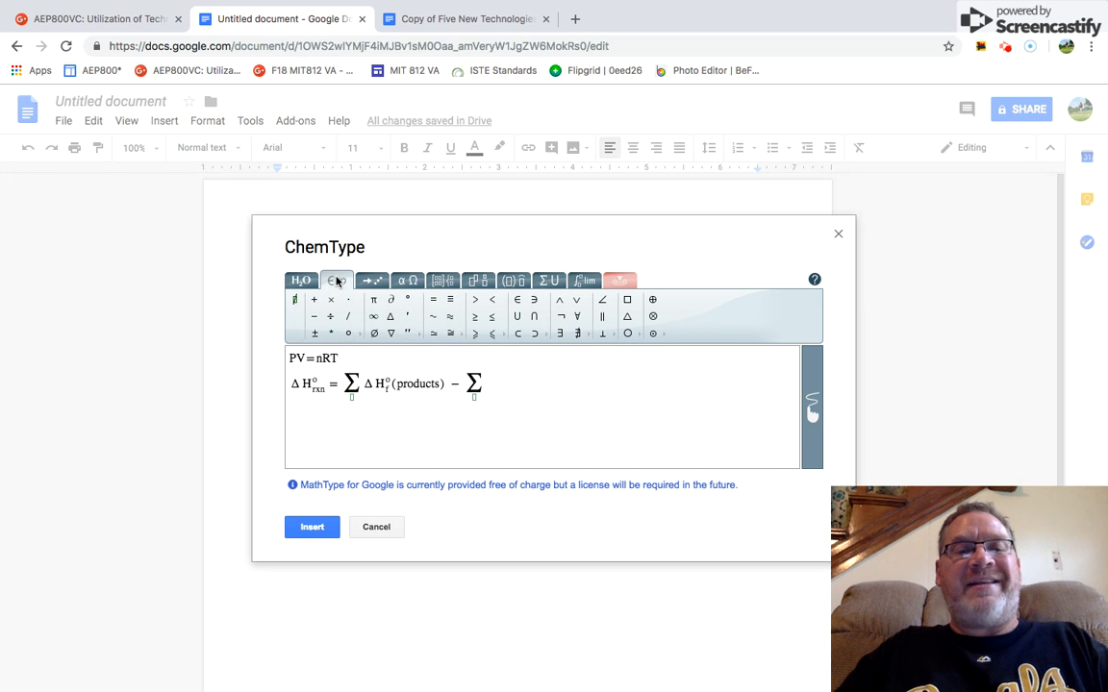
click(390, 317)
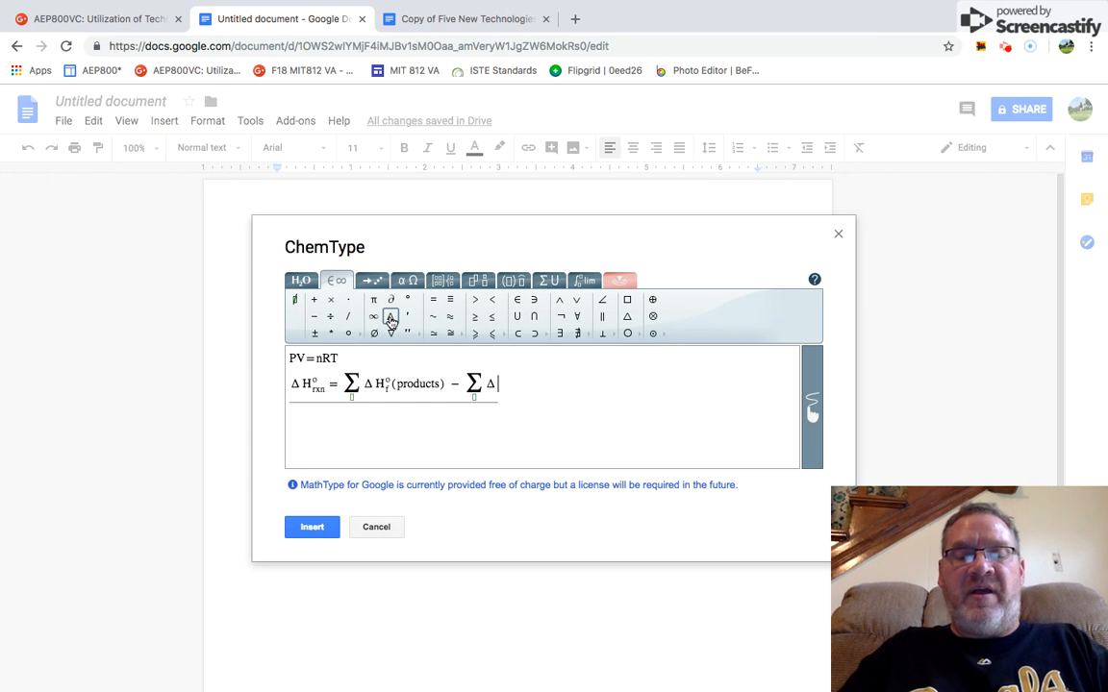
text(H)
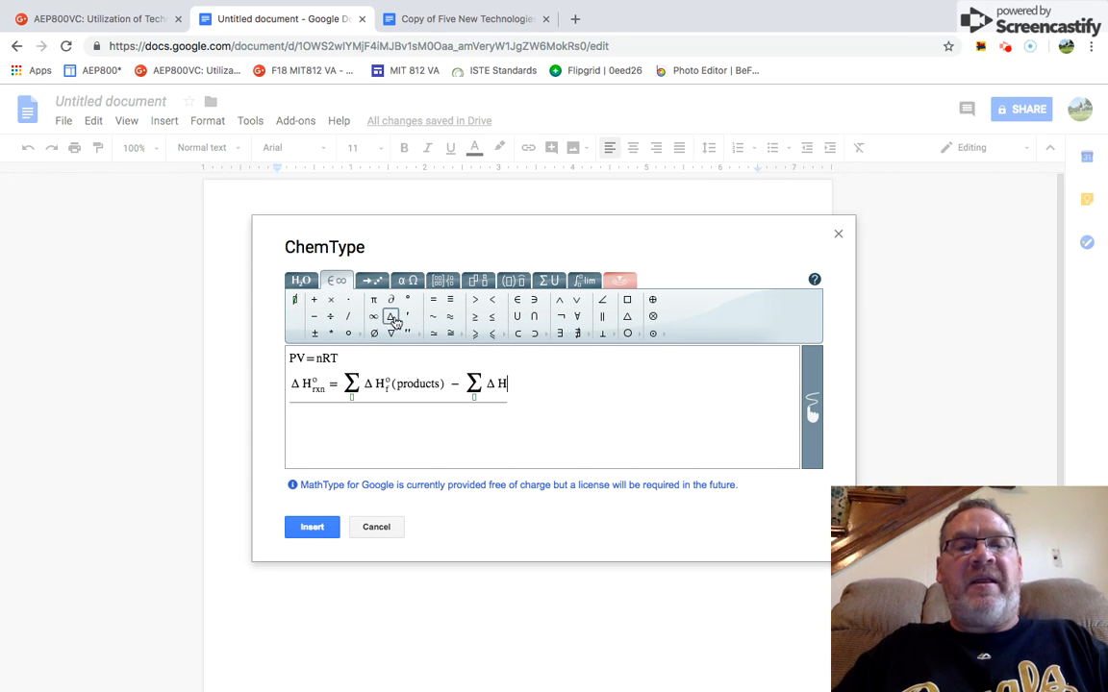
Complete the last term with superscript o, subscript f and (reactants), and insert the formula into the document.
click(301, 280)
click(445, 310)
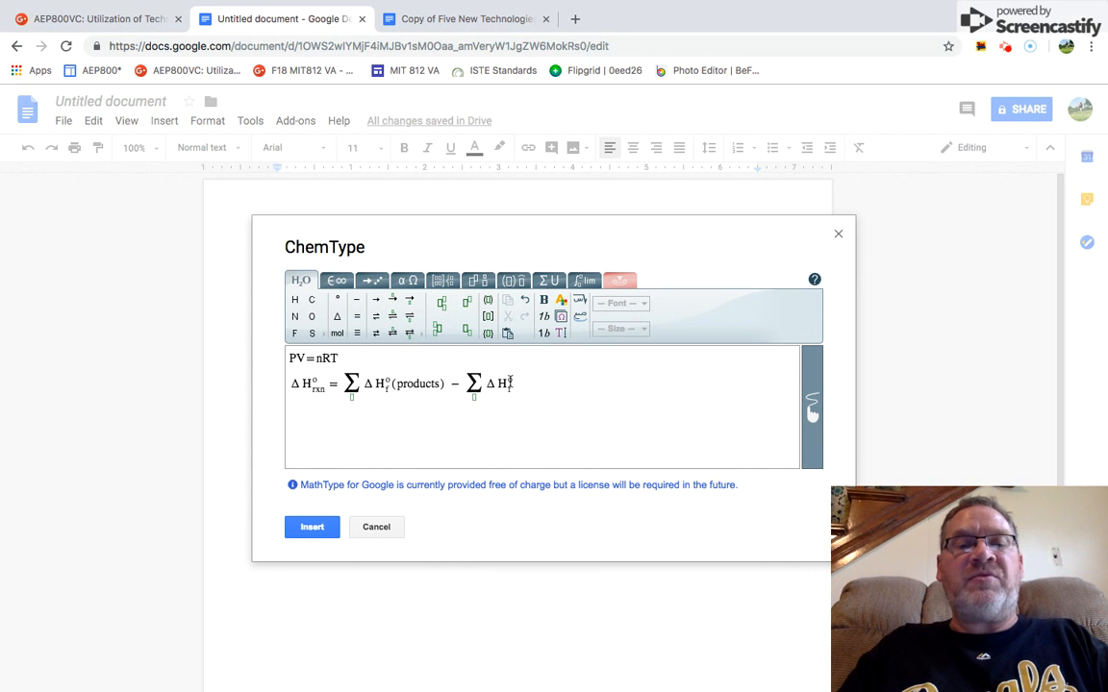
text((reactants)
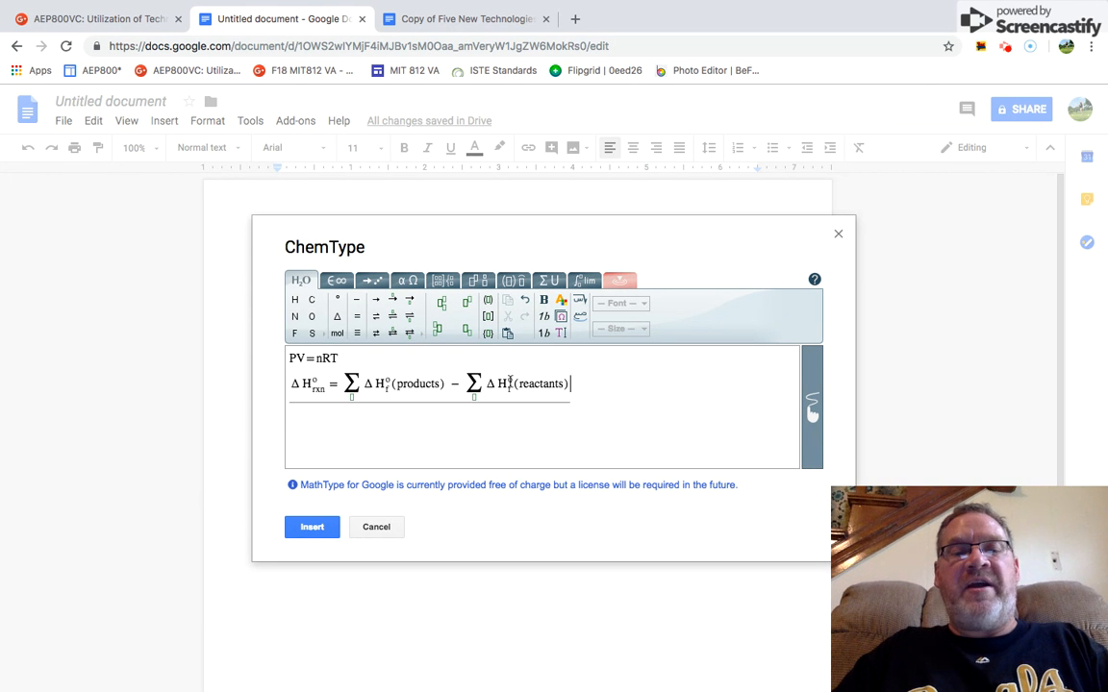
click(309, 534)
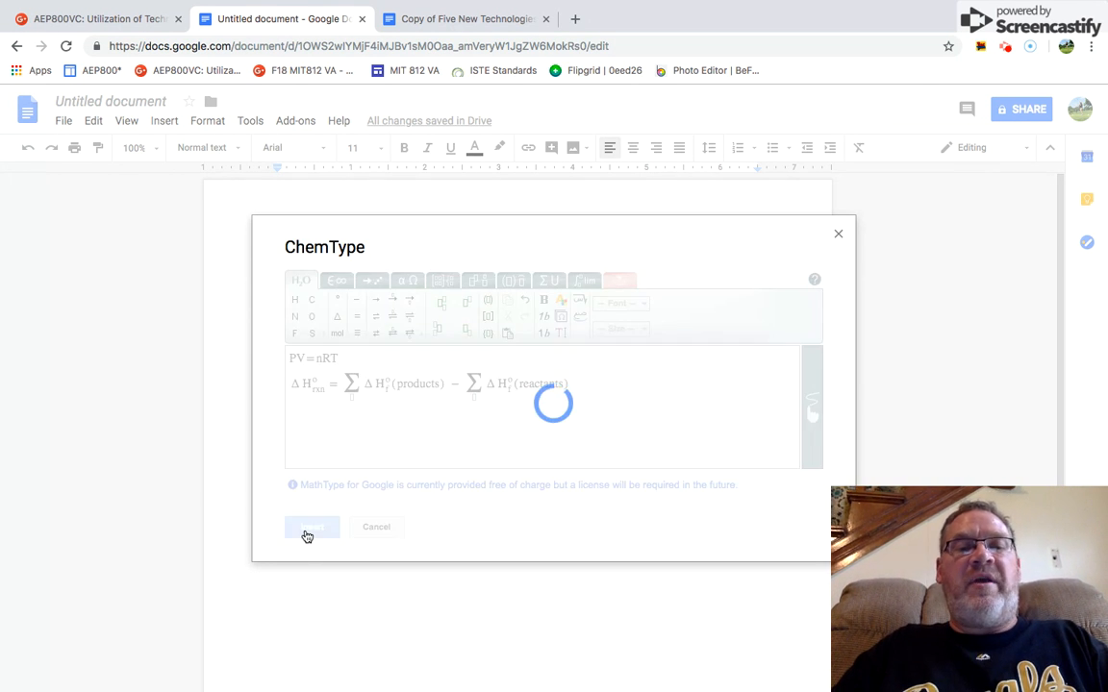